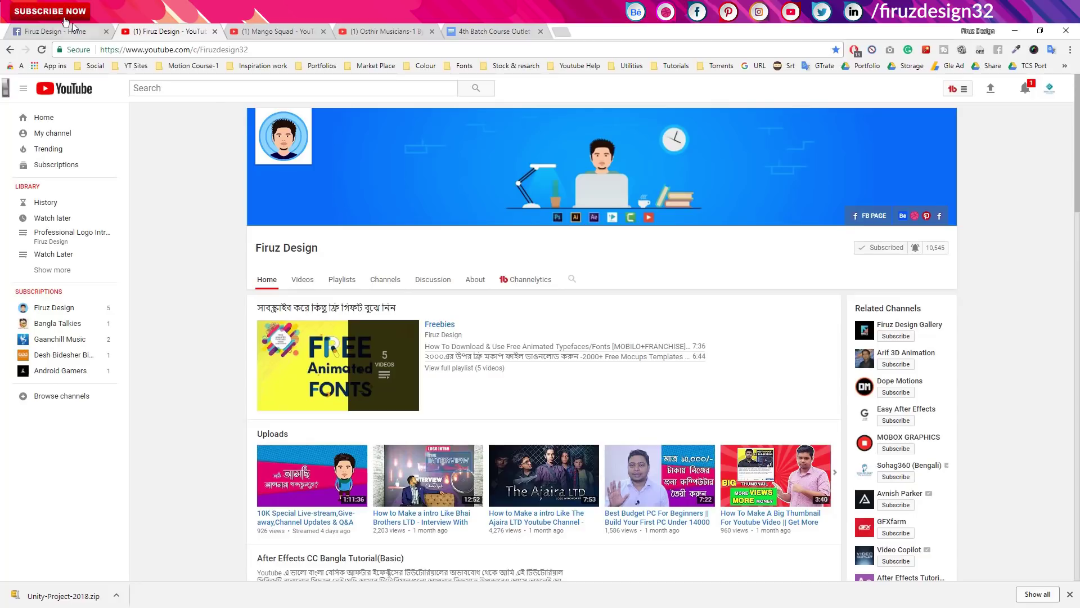
# Look over the Firuz Design Facebook page and switch to the Osthir Musicians video in the browser
pyautogui.click(62, 31)
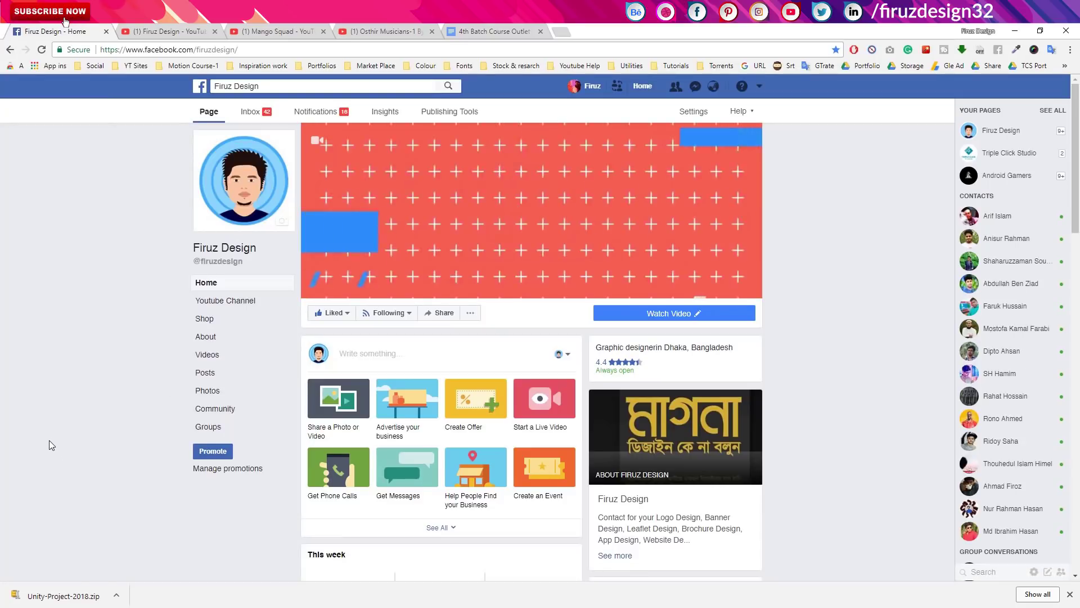
pyautogui.scroll(-2, 119, 388)
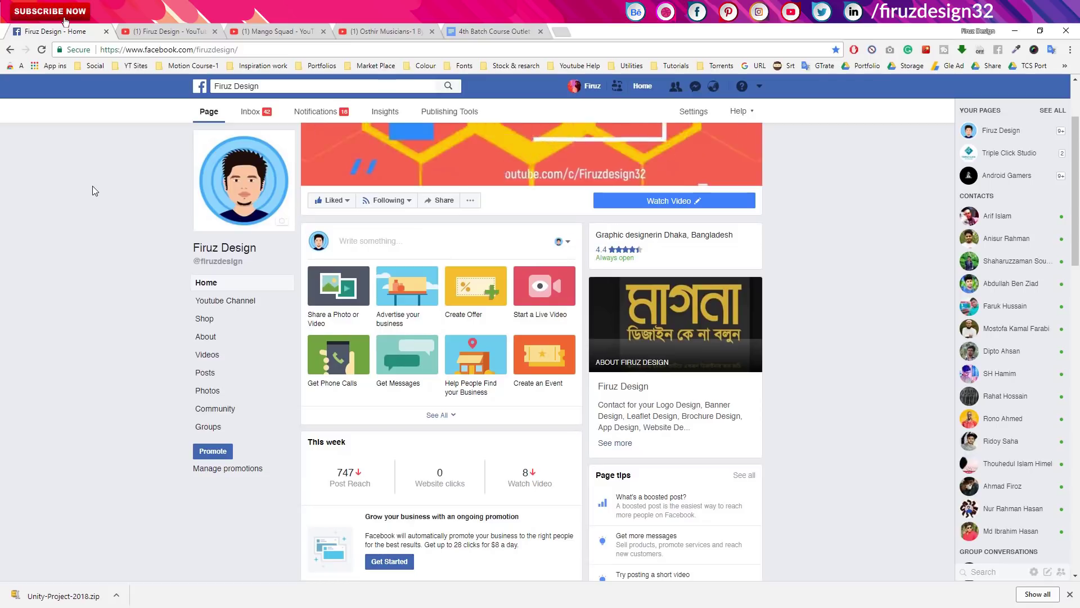
pyautogui.hotkey('ctrl', '4')
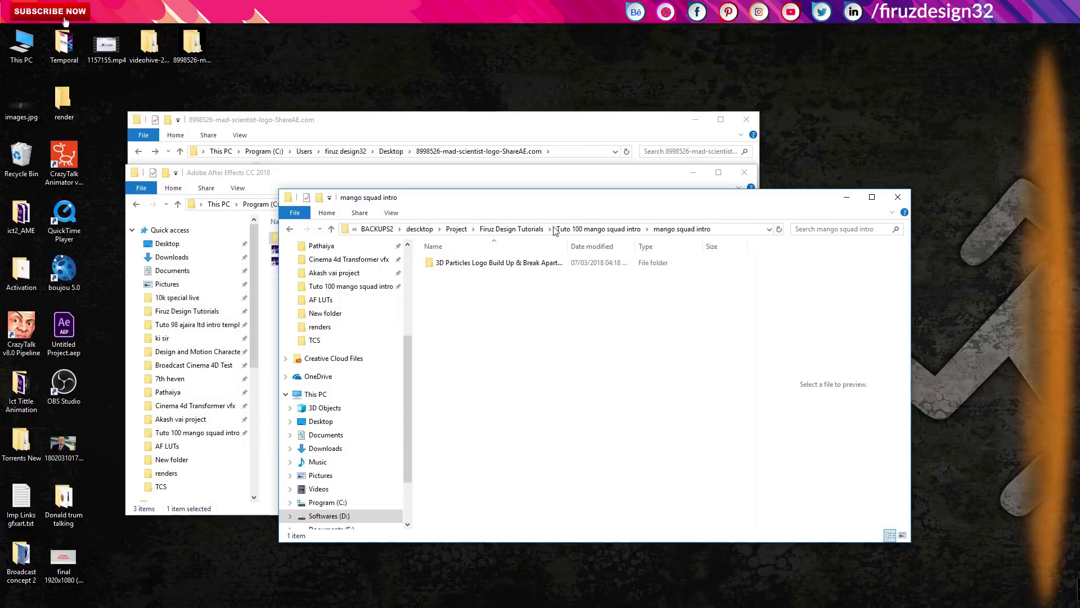
# Open the project 3D_Particle_Logo_Buildup&Breakapart.aep in After Effects from its folder inside mango squad intro
pyautogui.doubleClick(512, 263)
pyautogui.doubleClick(509, 299)
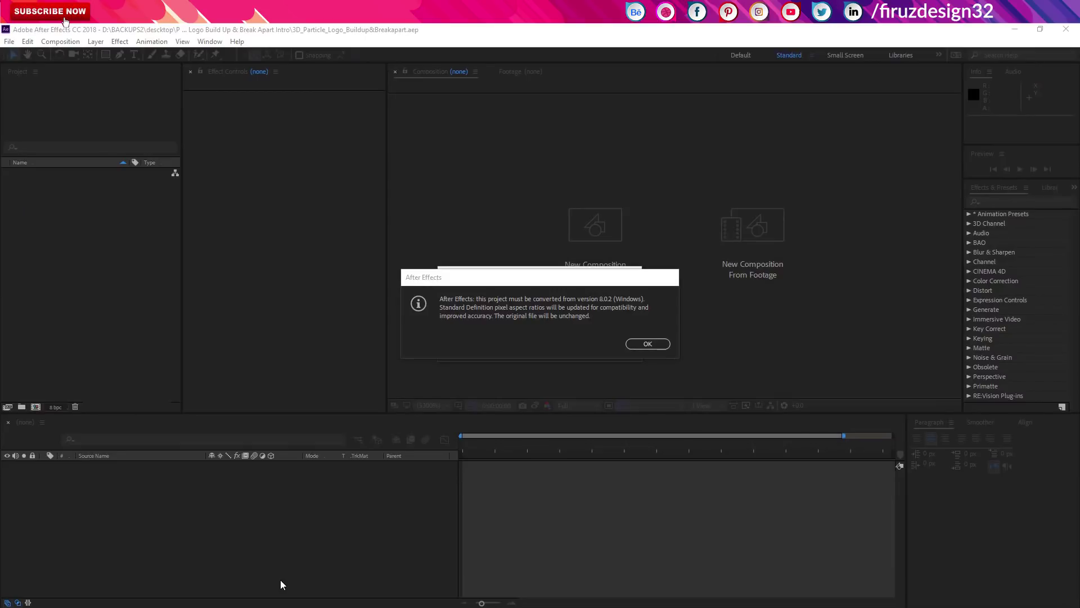
# Skip ahead in the Osthir Musicians video in the browser and return to the first open page
pyautogui.click(420, 558)
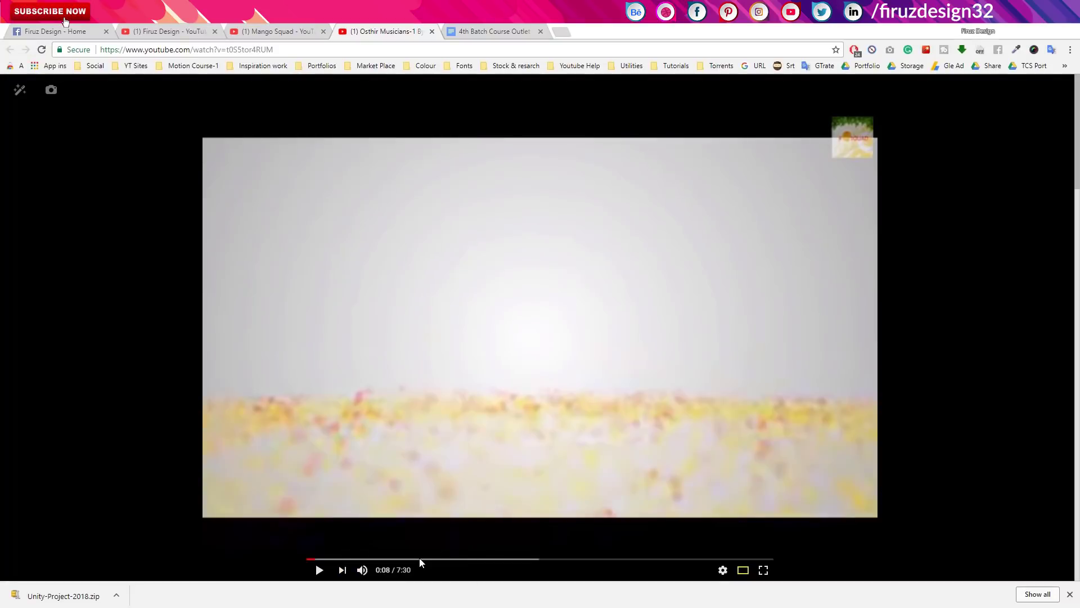
pyautogui.hotkey('ctrl', '1')
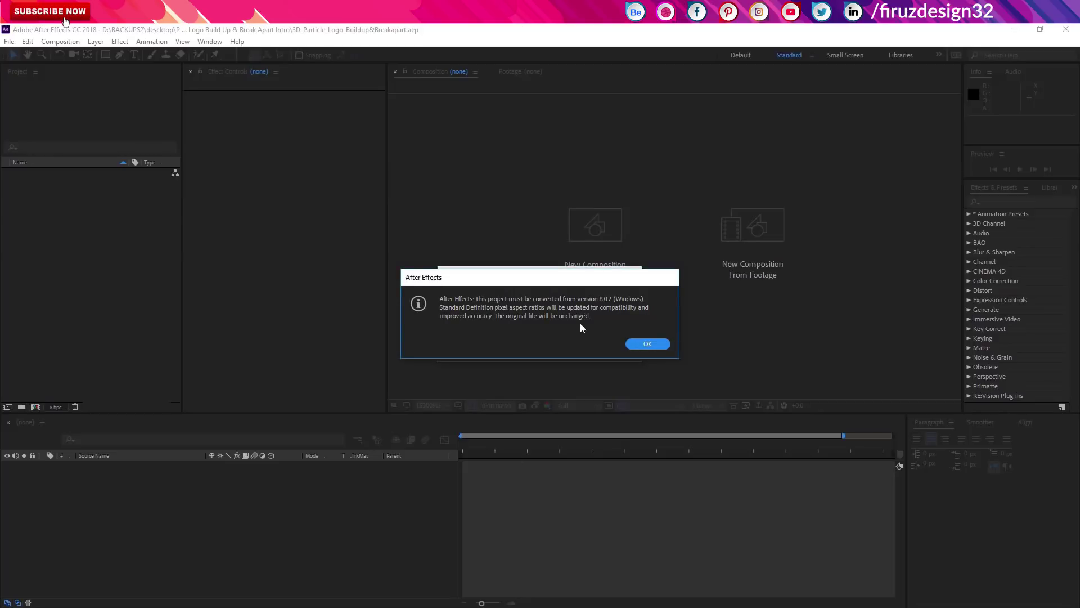
# Accept the project conversion and Trapcode Particular upgrade notices, and cancel resolving the missing fonts
pyautogui.click(647, 345)
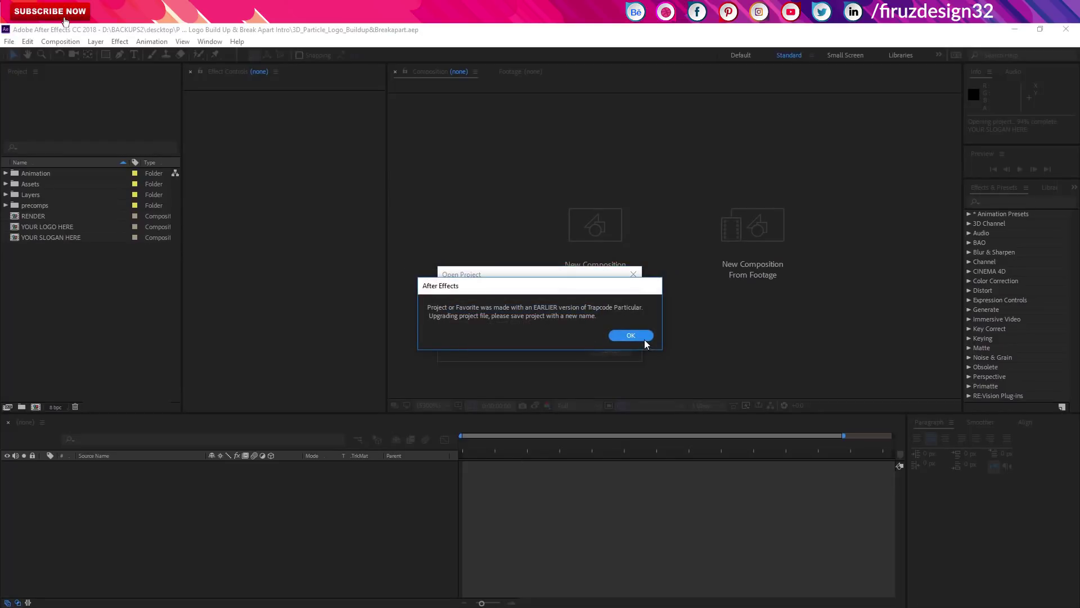
pyautogui.click(644, 339)
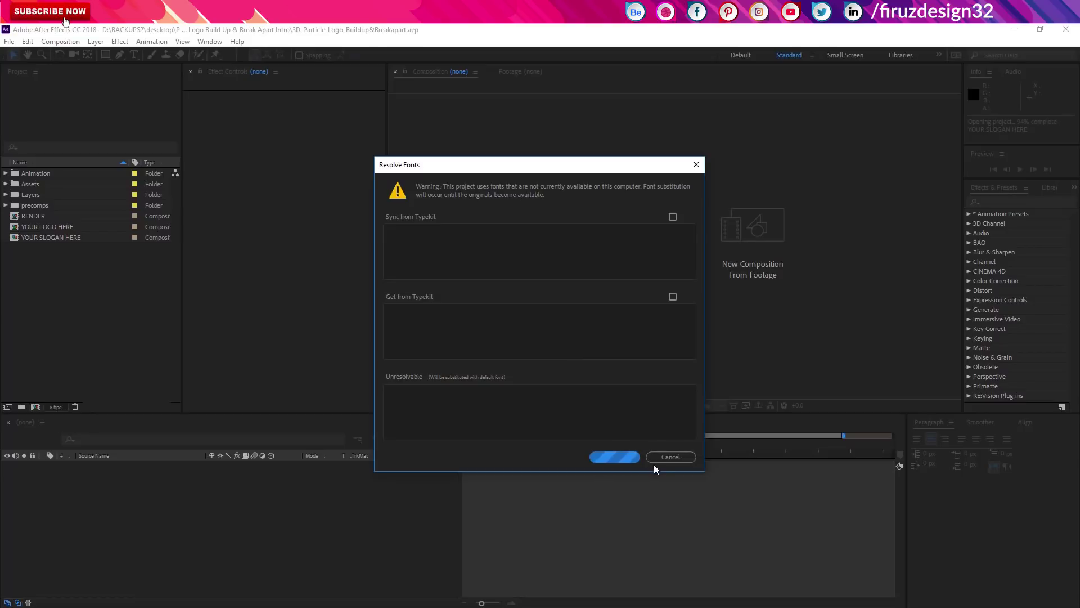
pyautogui.click(664, 457)
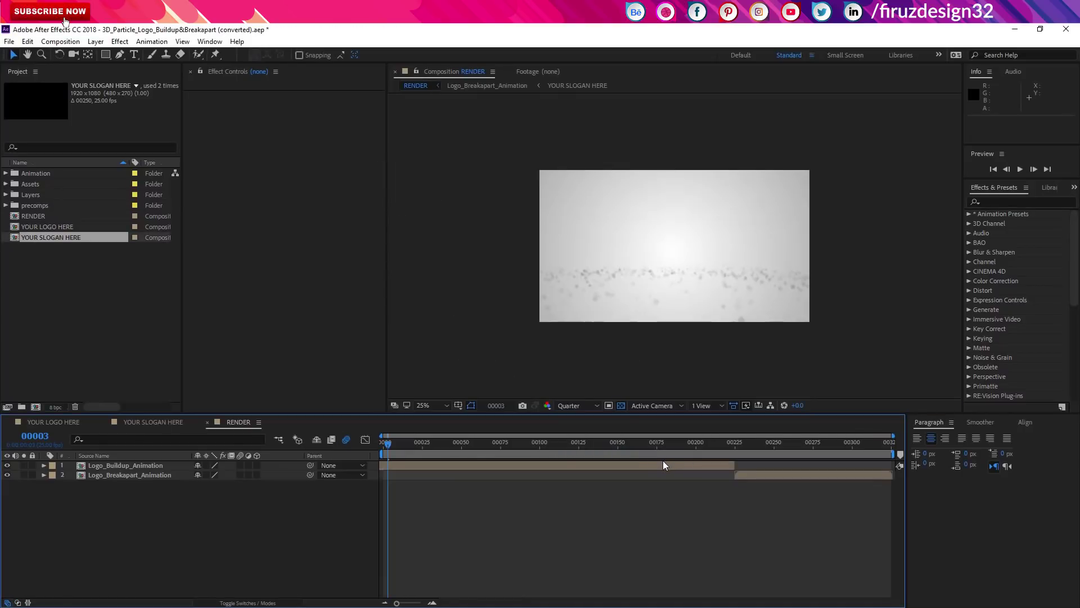
# Examine the YOUR LOGO HERE, YOUR SLOGAN HERE and RENDER compositions of the template
pyautogui.click(51, 421)
pyautogui.click(139, 423)
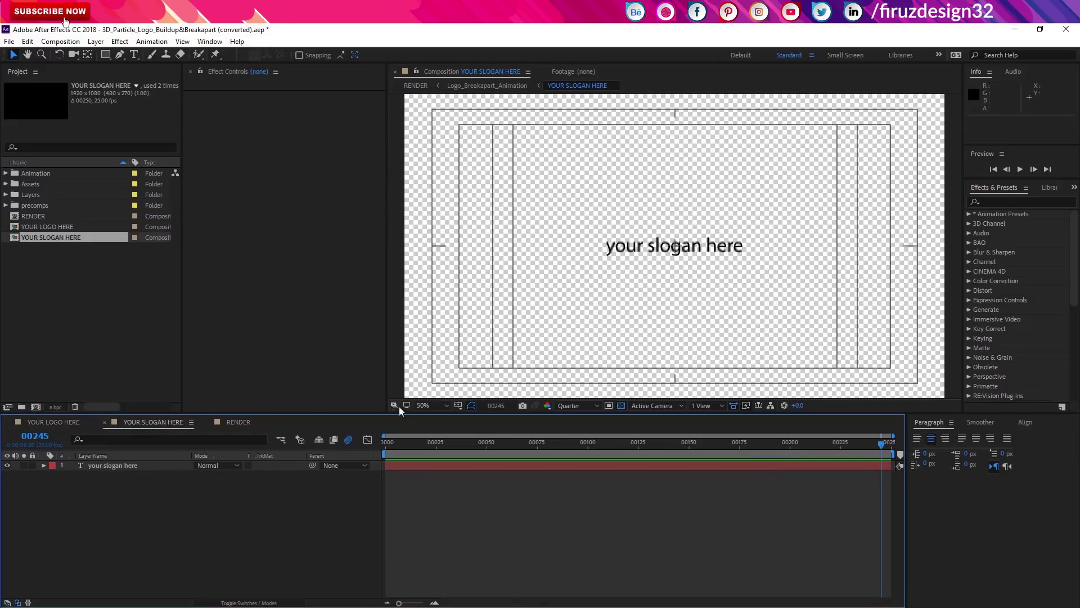
pyautogui.click(239, 422)
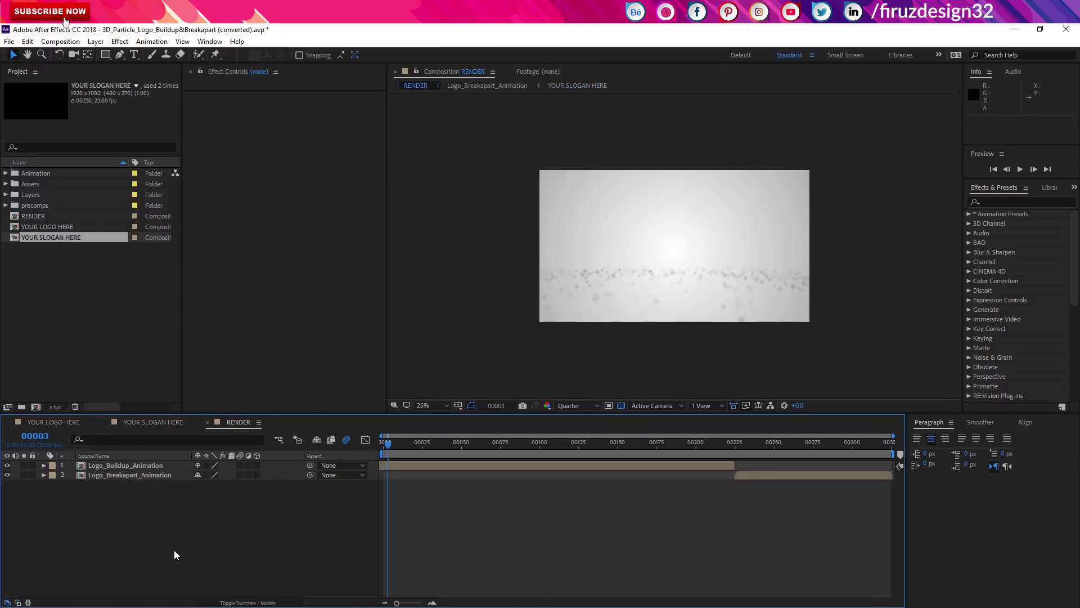
# In YOUR LOGO HERE, hide the Envato_Network.ai layer and import Vector Smart Object-01-01.png as a new layer above it
pyautogui.click(56, 427)
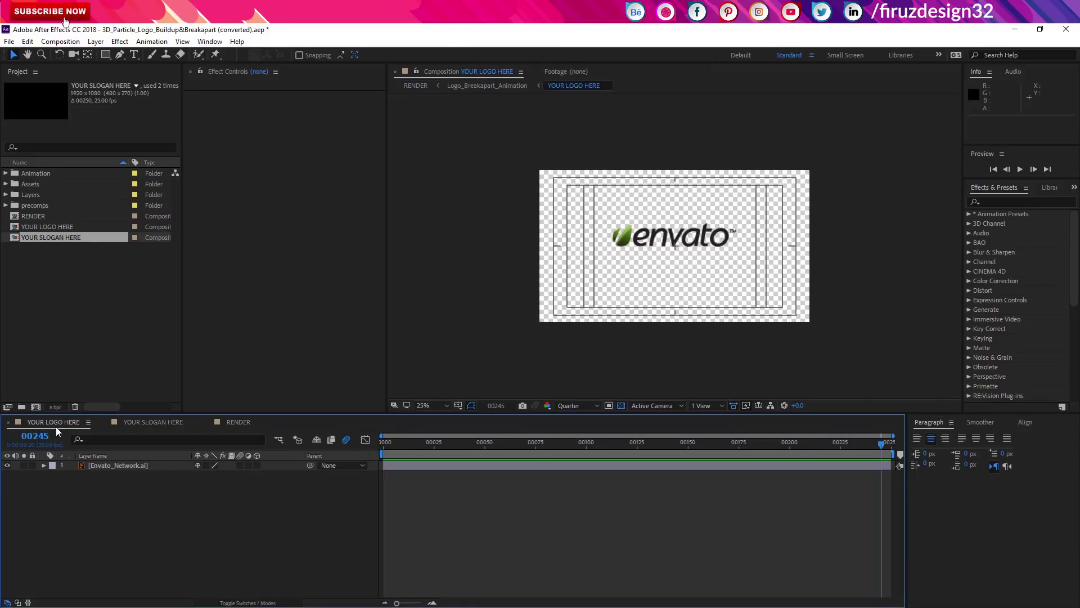
pyautogui.click(8, 465)
pyautogui.click(82, 319)
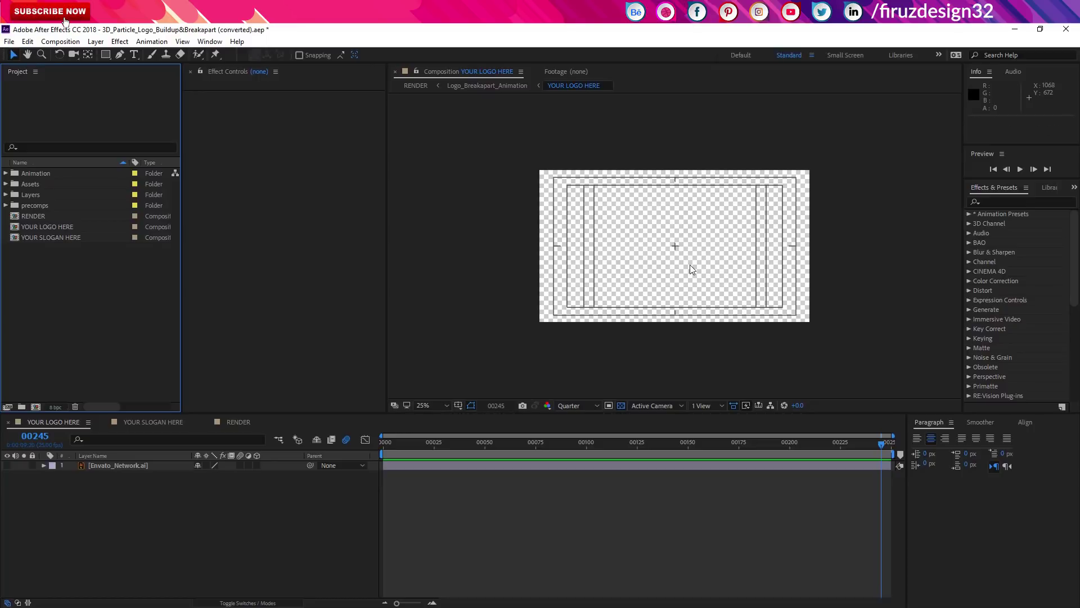
pyautogui.moveTo(690, 264); pyautogui.dragTo(79, 346)
pyautogui.moveTo(69, 223); pyautogui.dragTo(115, 464)
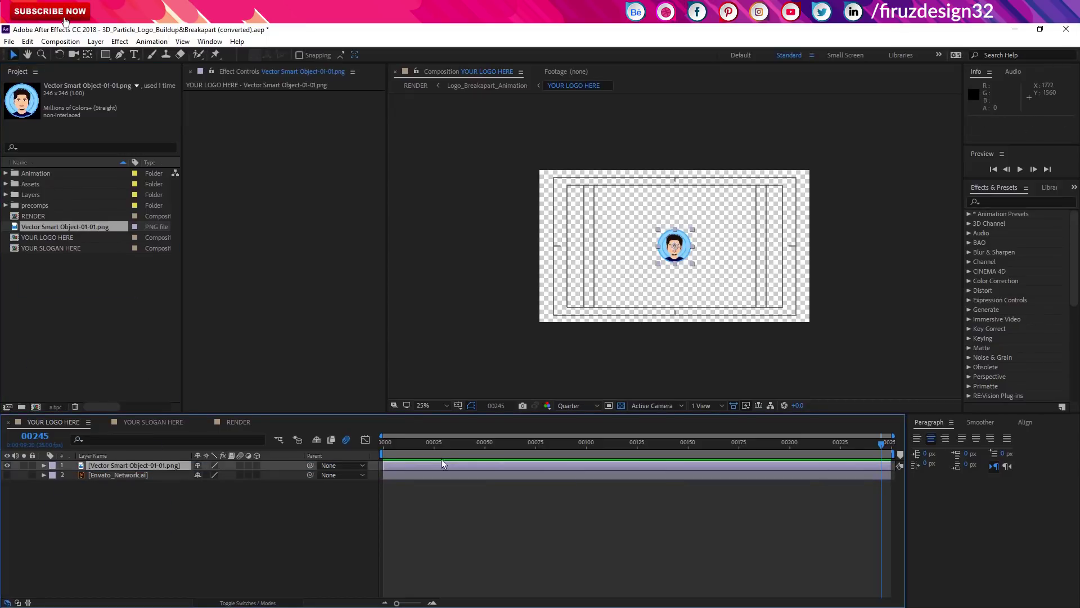
# Scale the Vector Smart Object-01-01.png layer to 278% and set the composition's preview resolution to Full
pyautogui.press('s')
pyautogui.moveTo(211, 475); pyautogui.dragTo(633, 544)
pyautogui.click(692, 550)
pyautogui.click(574, 405)
pyautogui.click(596, 440)
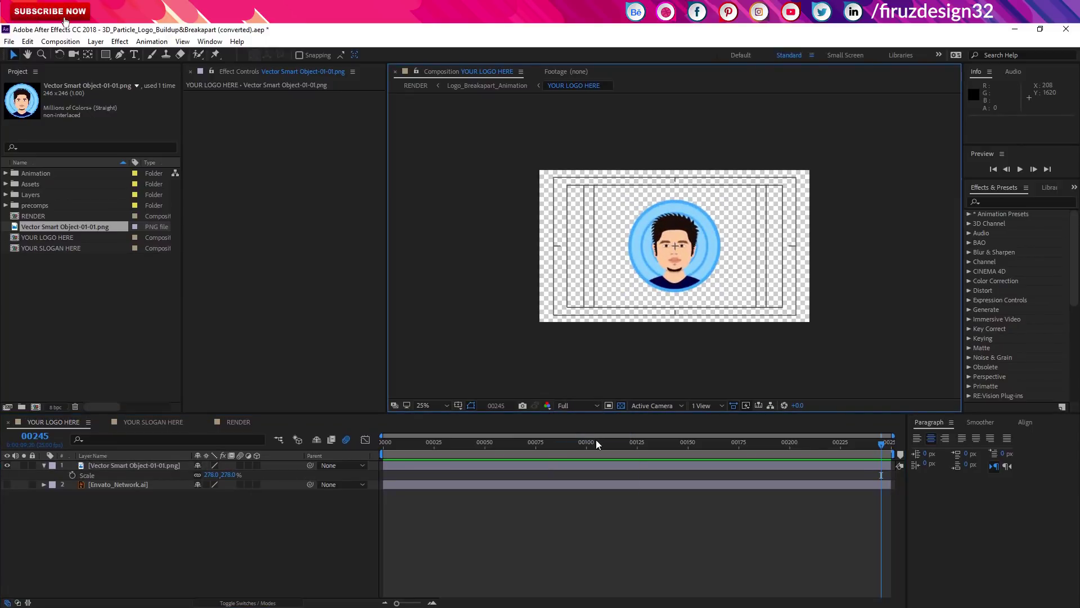
# In YOUR SLOGAN HERE, replace the placeholder text with SUBSCRIBE and move the text layer down 10 px
pyautogui.click(168, 422)
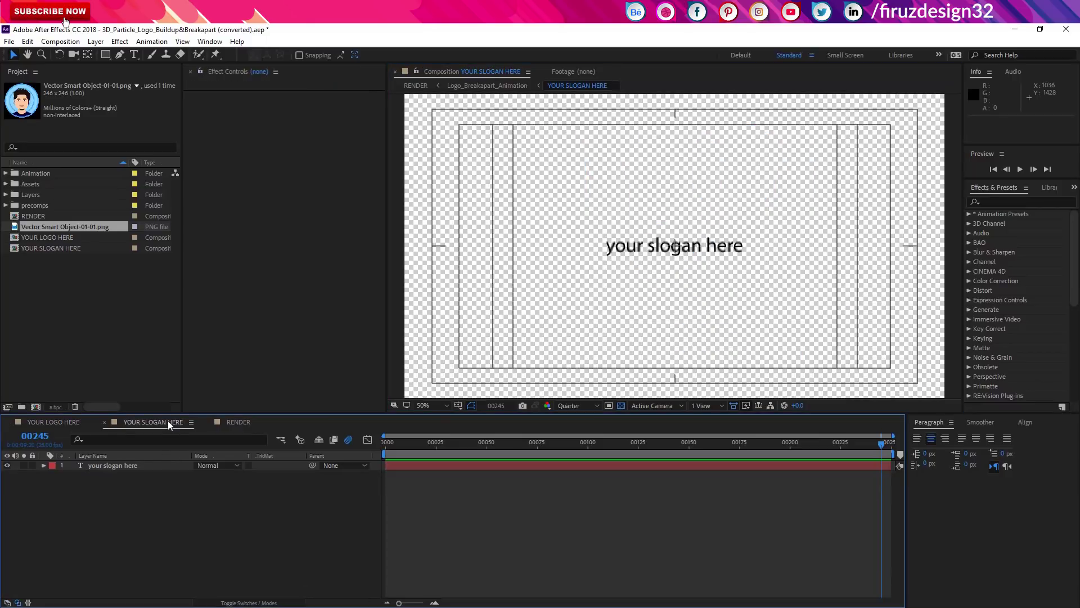
pyautogui.doubleClick(534, 464)
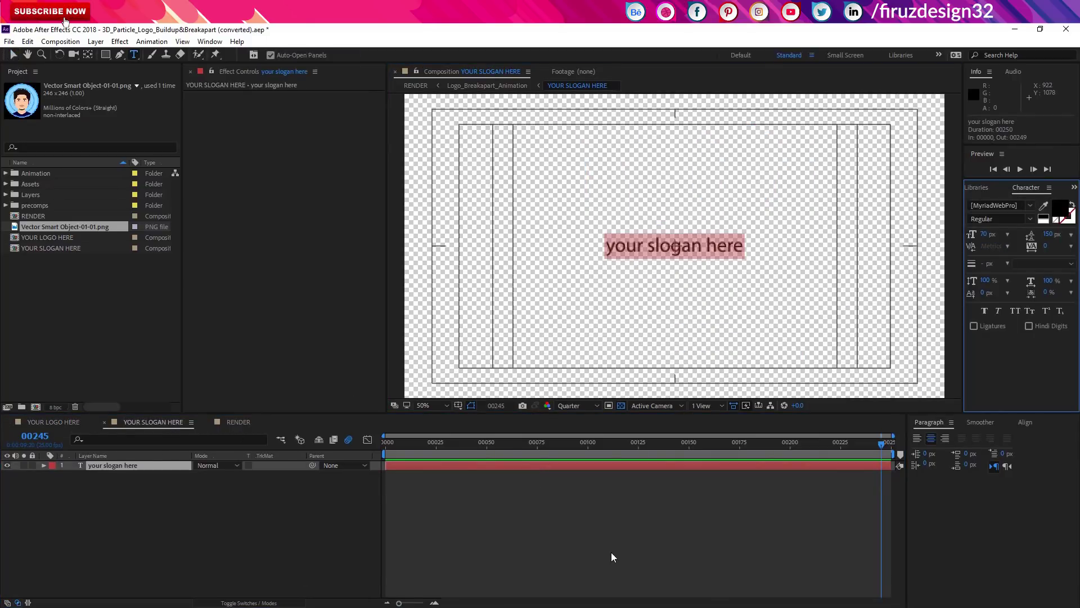
pyautogui.write('SUBSC')
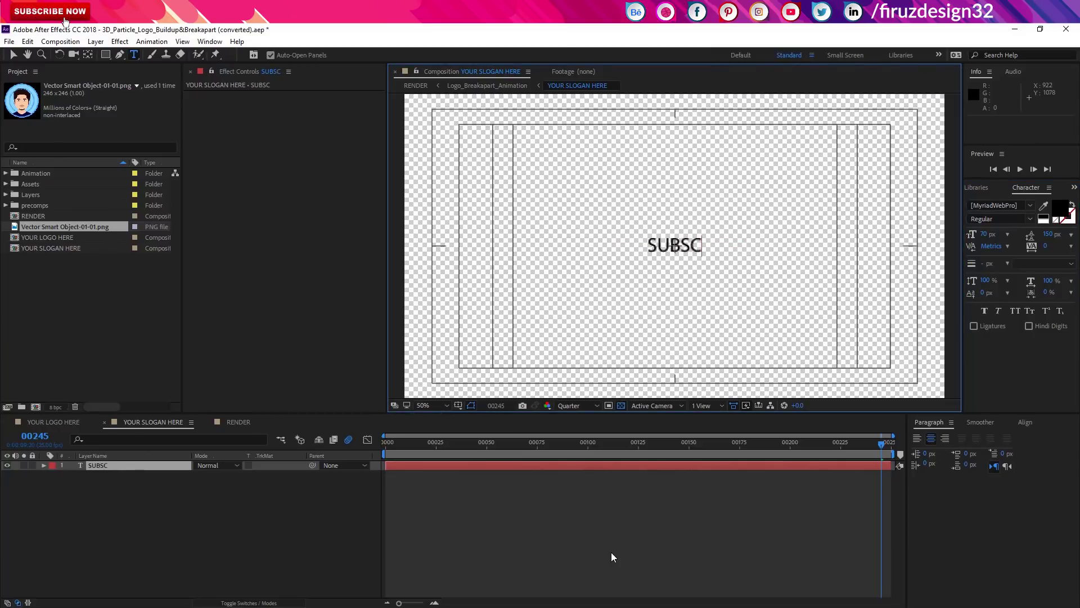
pyautogui.write('RIBE')
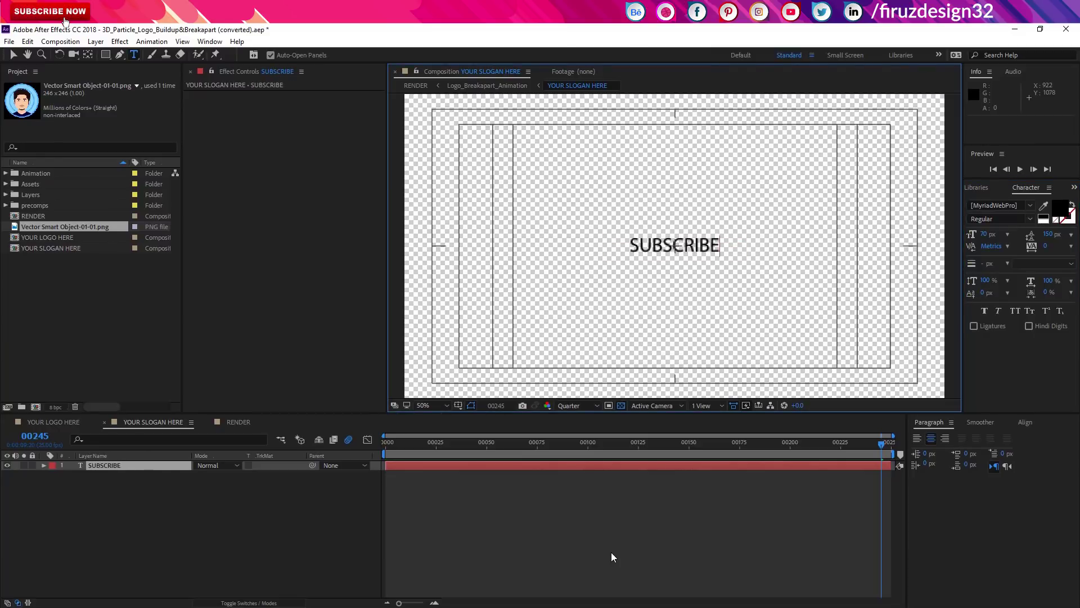
pyautogui.click(611, 552)
pyautogui.click(440, 470)
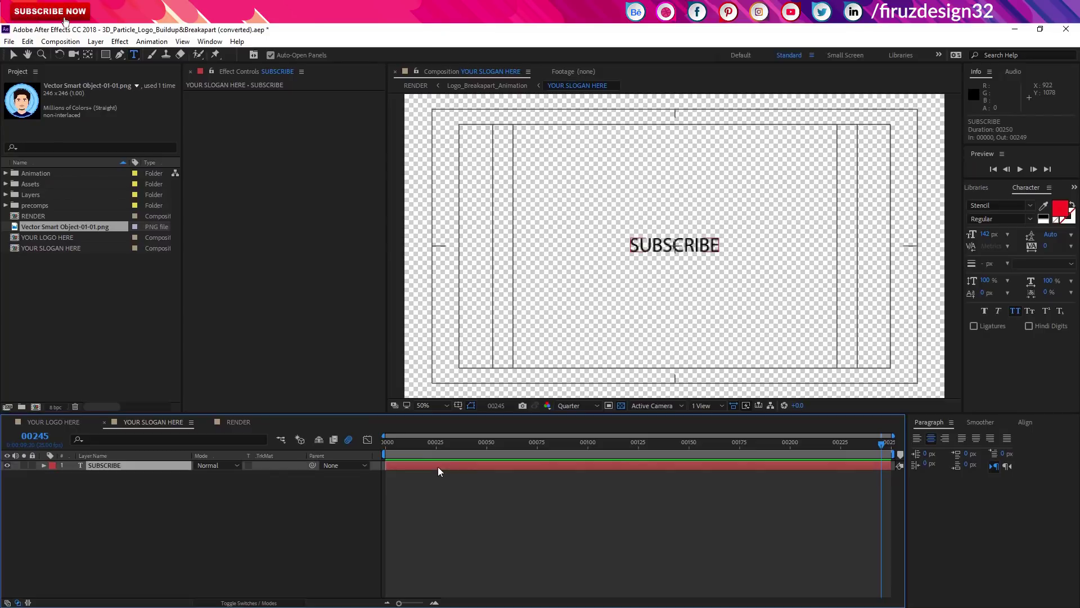
pyautogui.hotkey('shift', 'Down')
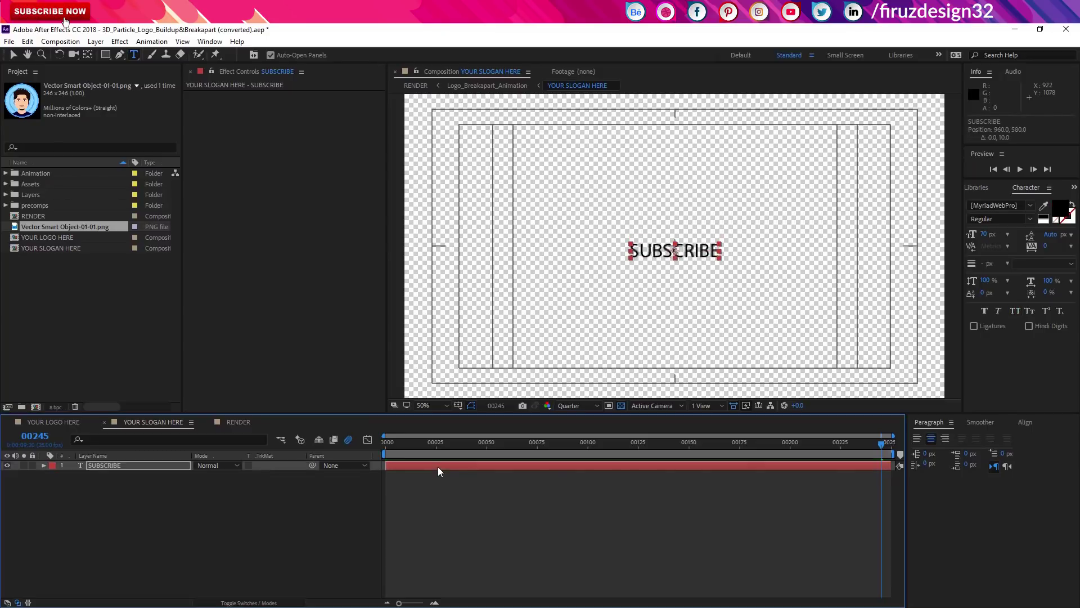
pyautogui.click(157, 535)
# Preview the RENDER composition at frames 109, 184 and 215 to check the logo and slogan placement
pyautogui.click(239, 422)
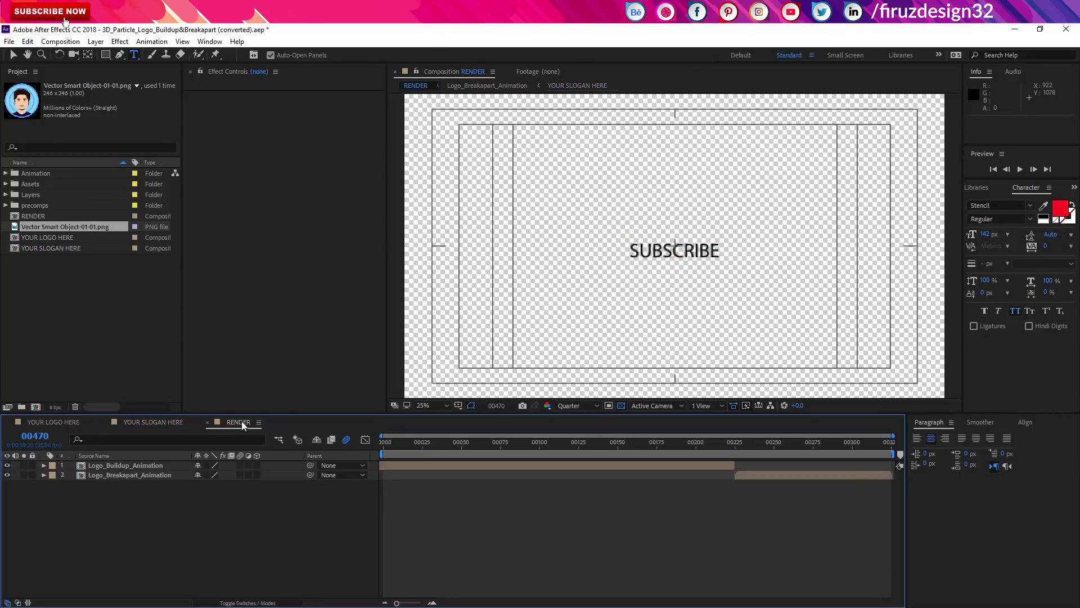
pyautogui.click(553, 448)
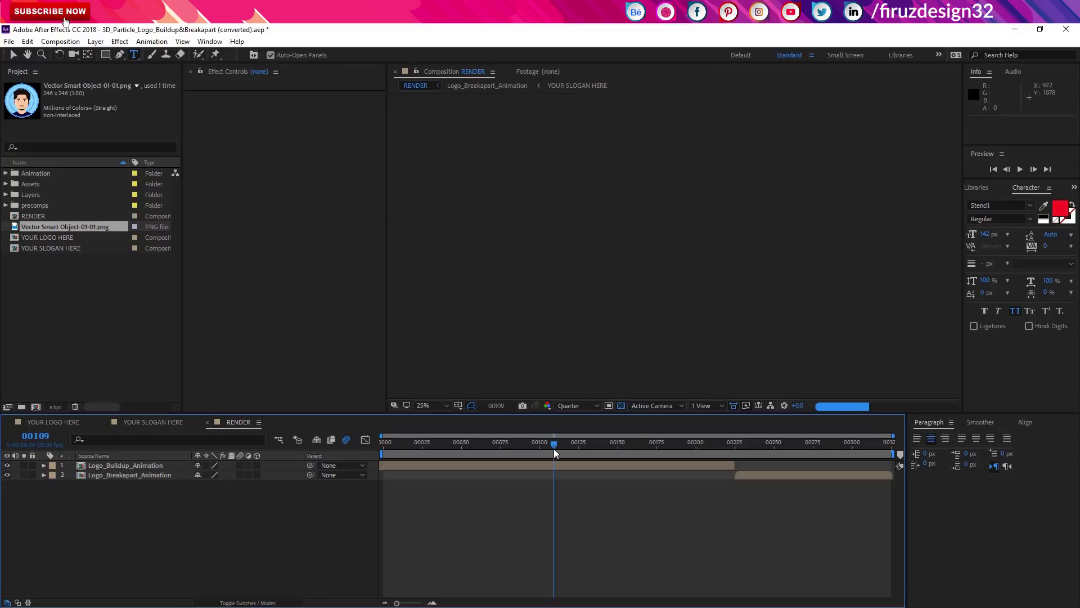
pyautogui.click(670, 448)
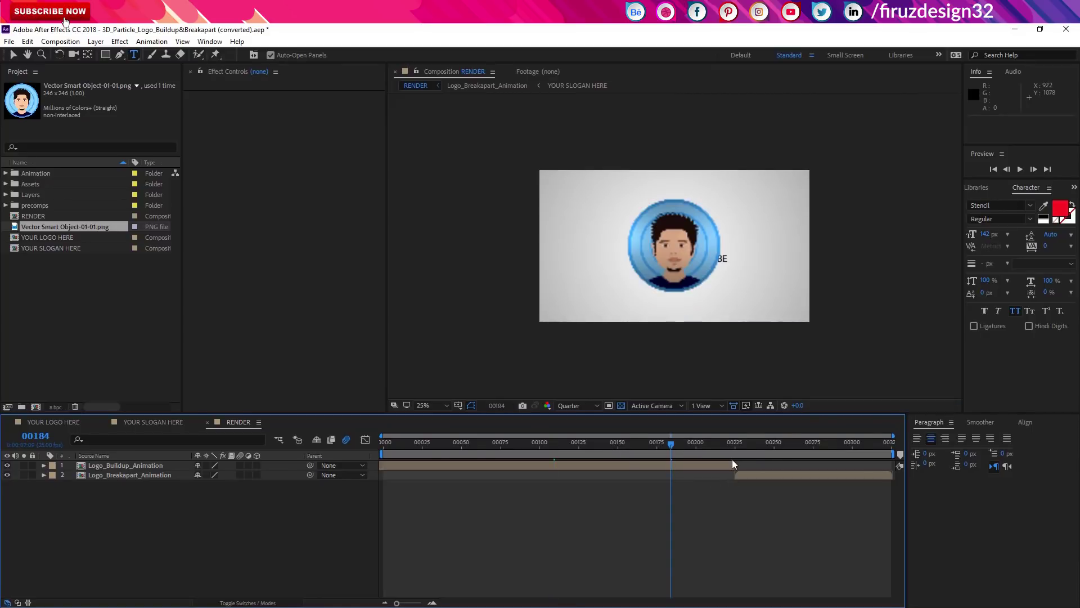
pyautogui.click(720, 444)
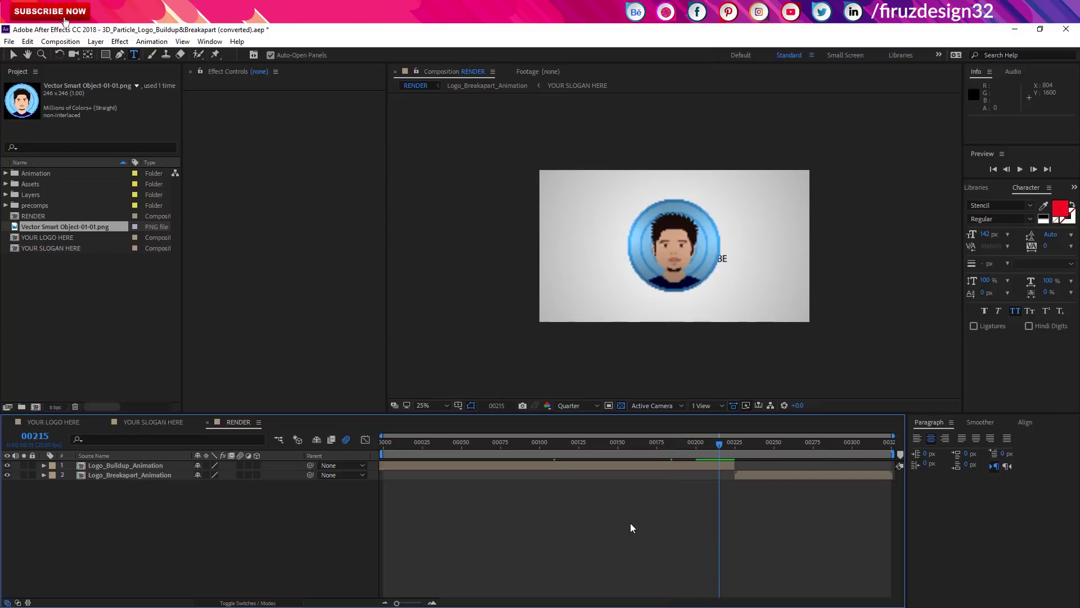
# Move the SUBSCRIBE text in YOUR SLOGAN HERE straight down by about 350 px
pyautogui.click(14, 55)
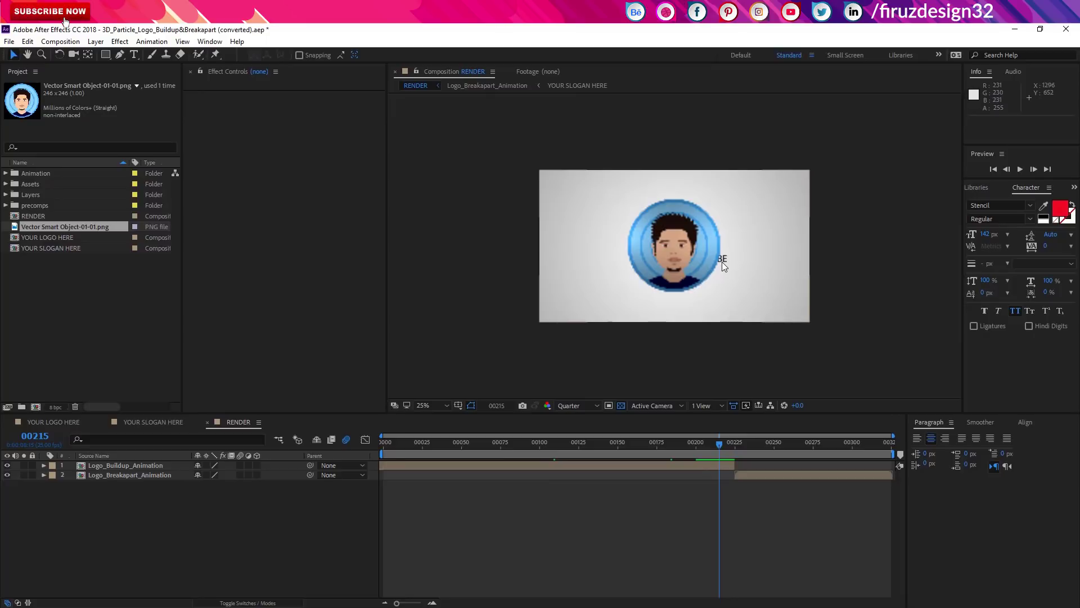
pyautogui.click(153, 422)
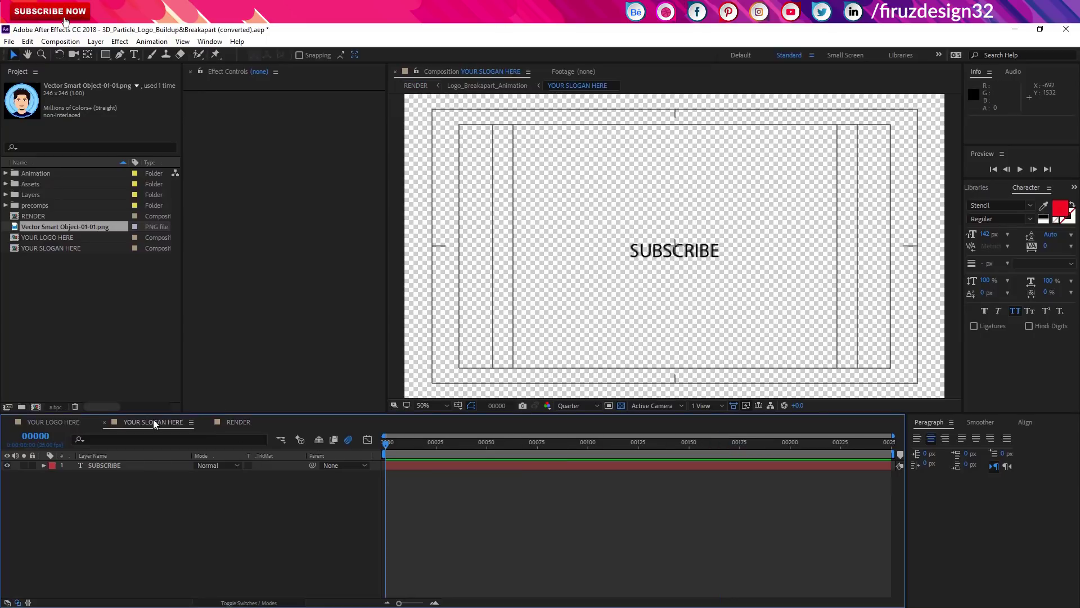
pyautogui.click(521, 468)
pyautogui.moveTo(700, 255); pyautogui.dragTo(699, 354)
# Move the avatar image in YOUR LOGO HERE up by about 80 px and check it in the RENDER composition
pyautogui.click(59, 427)
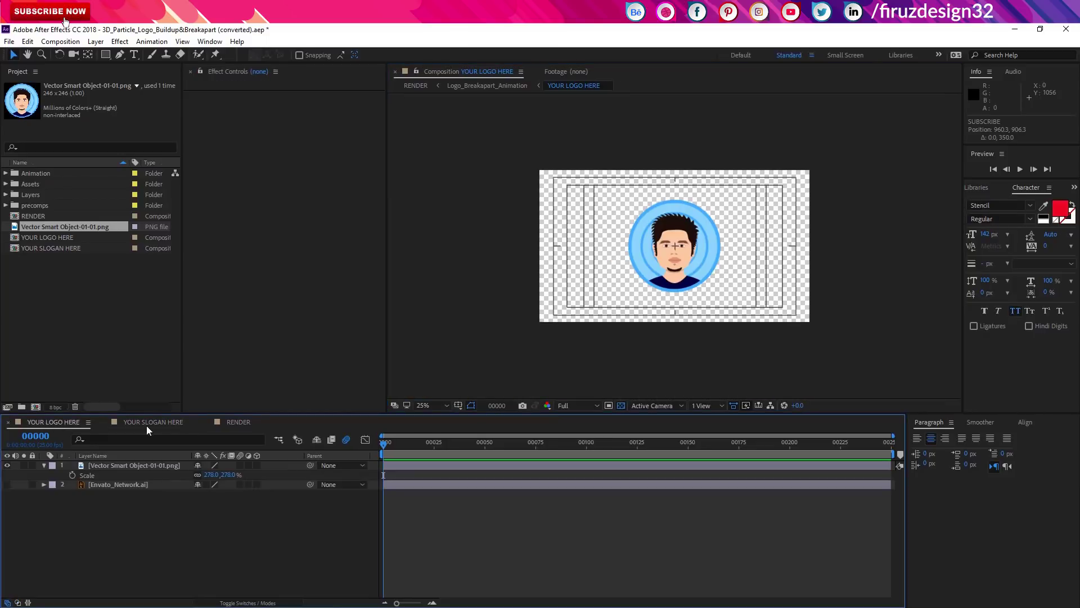
pyautogui.click(651, 271)
pyautogui.press('s')
pyautogui.moveTo(709, 271); pyautogui.dragTo(709, 260)
pyautogui.click(238, 422)
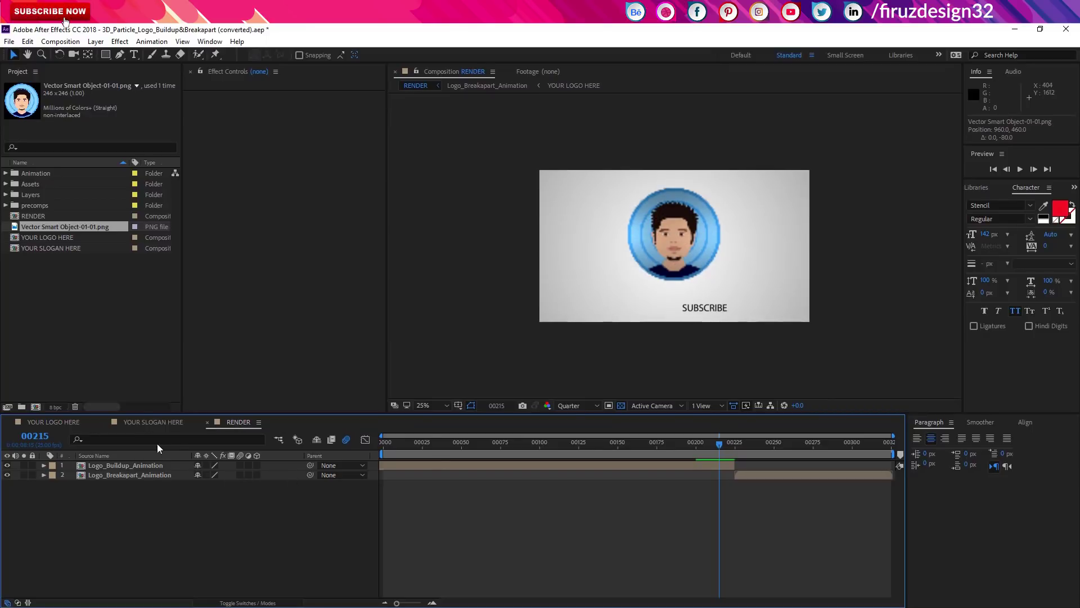
# Shift the SUBSCRIBE text in YOUR SLOGAN HERE horizontally to the left by about 136 px
pyautogui.click(150, 473)
pyautogui.click(150, 466)
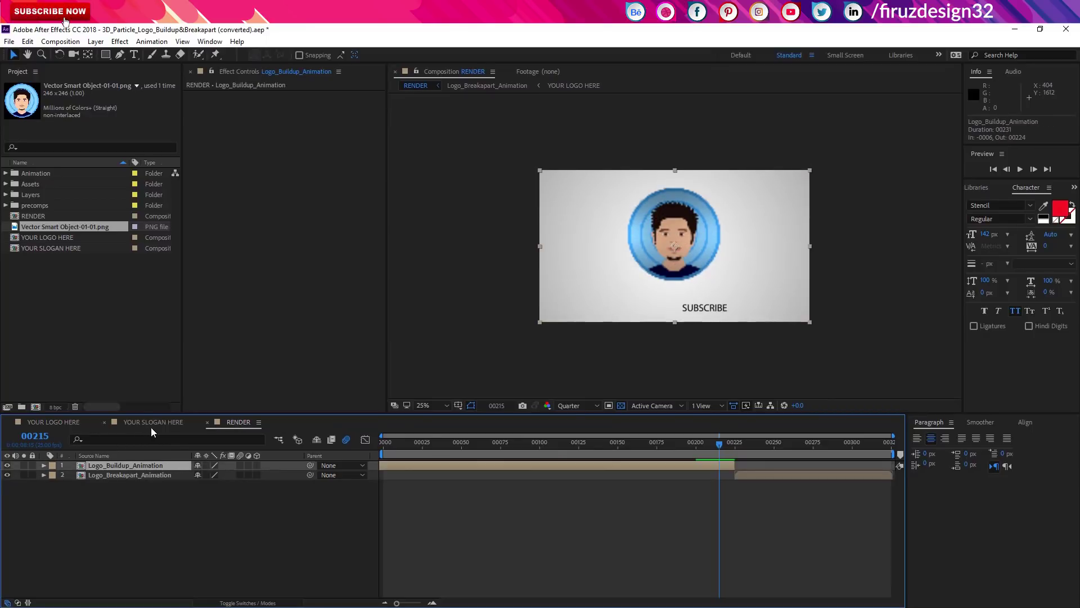
pyautogui.click(151, 427)
pyautogui.moveTo(692, 349); pyautogui.dragTo(653, 349)
# In Logo_Buildup_Animation, reveal the YOUR SLOGAN HERE layer's keyframes and shift its position at frame 24 left to 1095, 613, 0
pyautogui.click(239, 422)
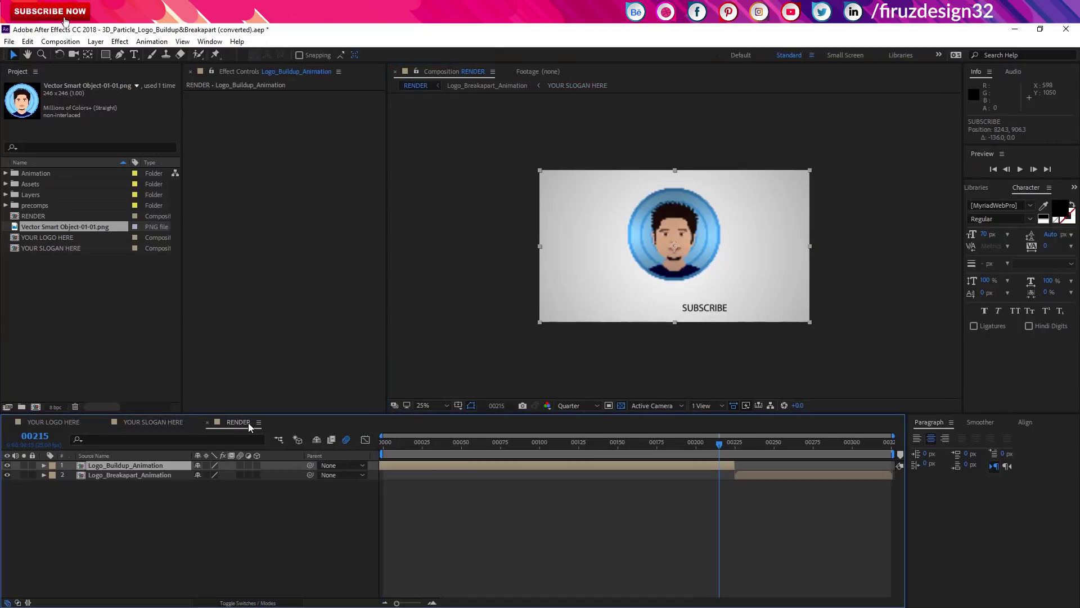
pyautogui.doubleClick(661, 466)
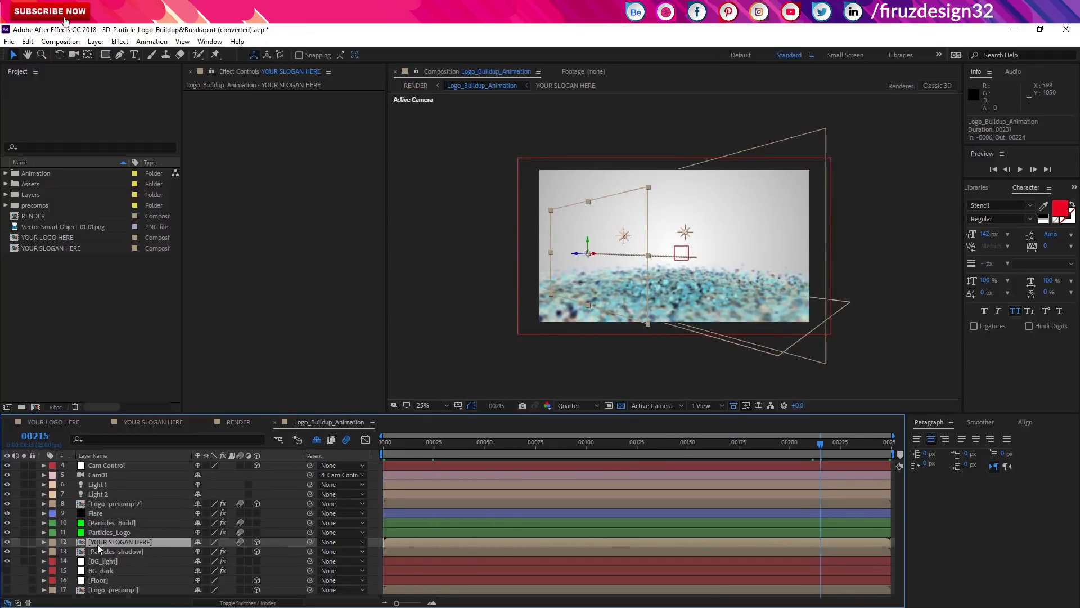
pyautogui.press('u')
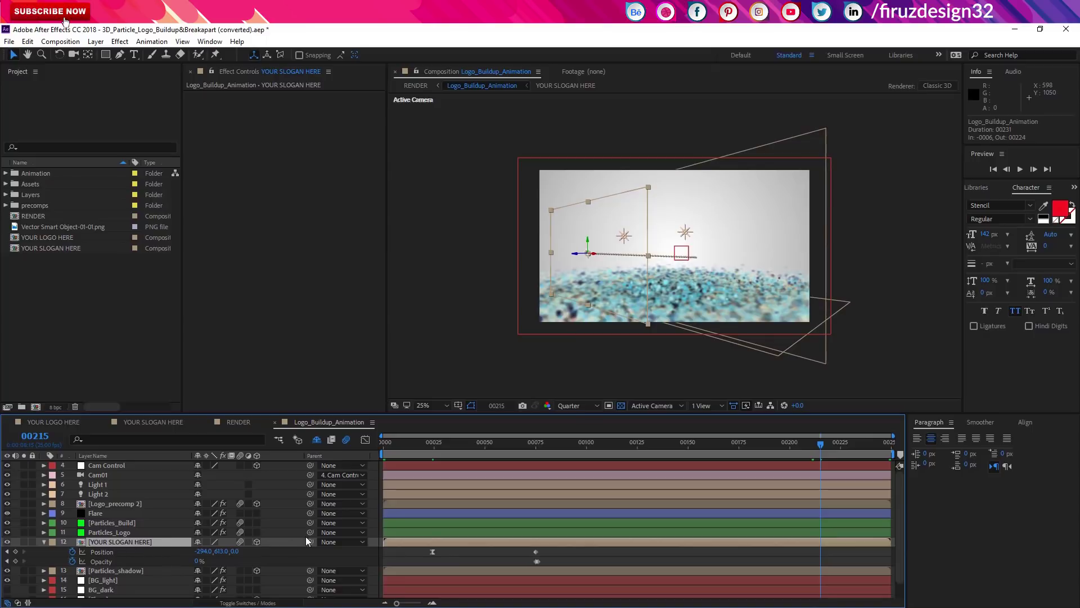
pyautogui.moveTo(457, 454); pyautogui.dragTo(432, 453)
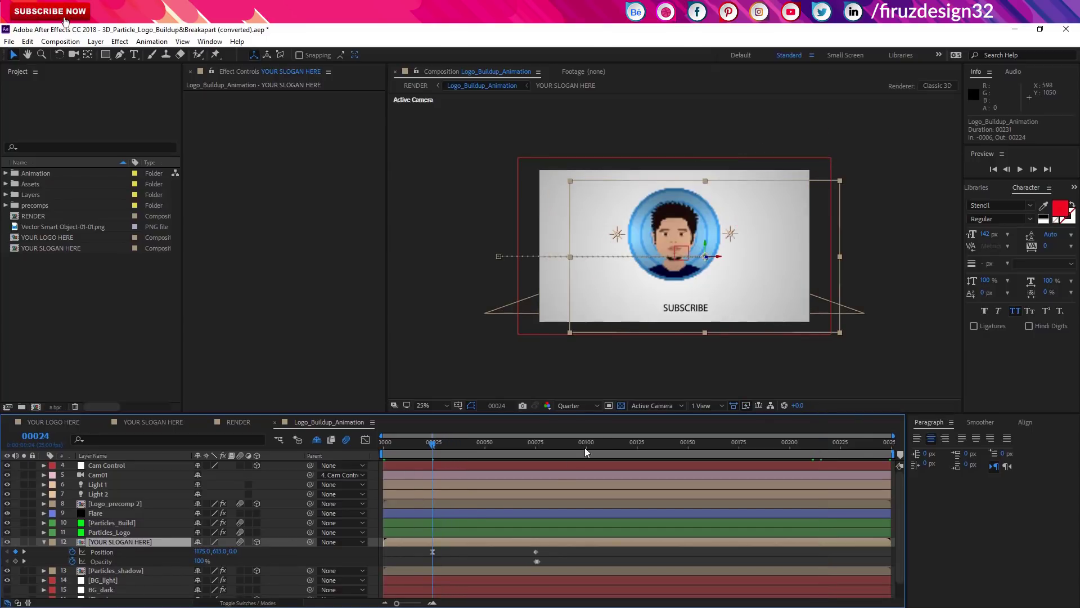
pyautogui.hotkey('shift', 'Left')
pyautogui.hotkey('shift', 'Left')
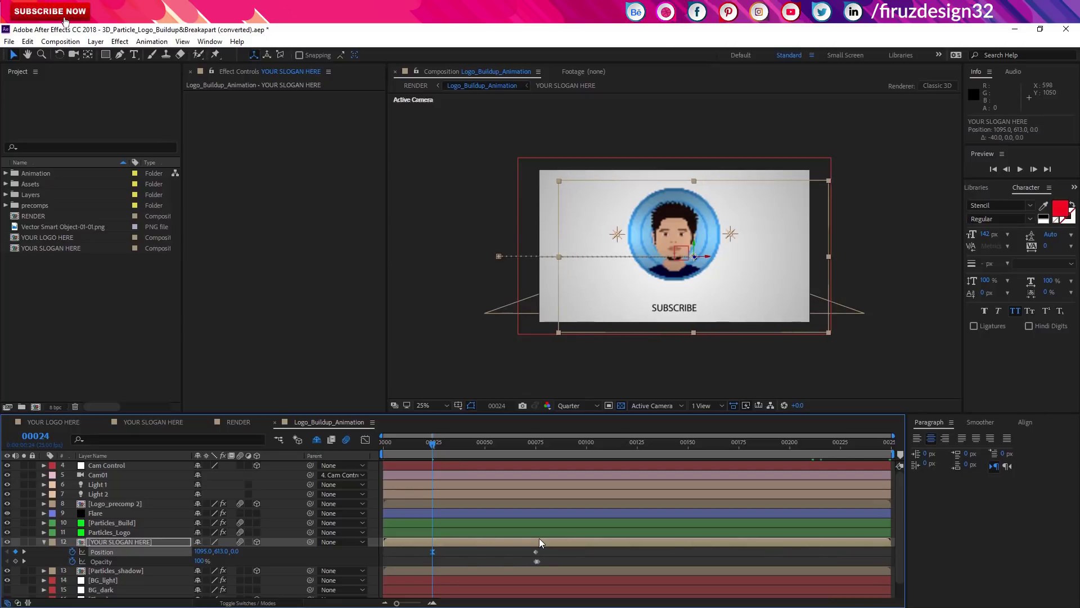
# Move the SUBSCRIBE text in YOUR SLOGAN HERE straight up by about 80 px and check it at frame 219 of RENDER
pyautogui.click(238, 423)
pyautogui.moveTo(453, 455); pyautogui.dragTo(726, 455)
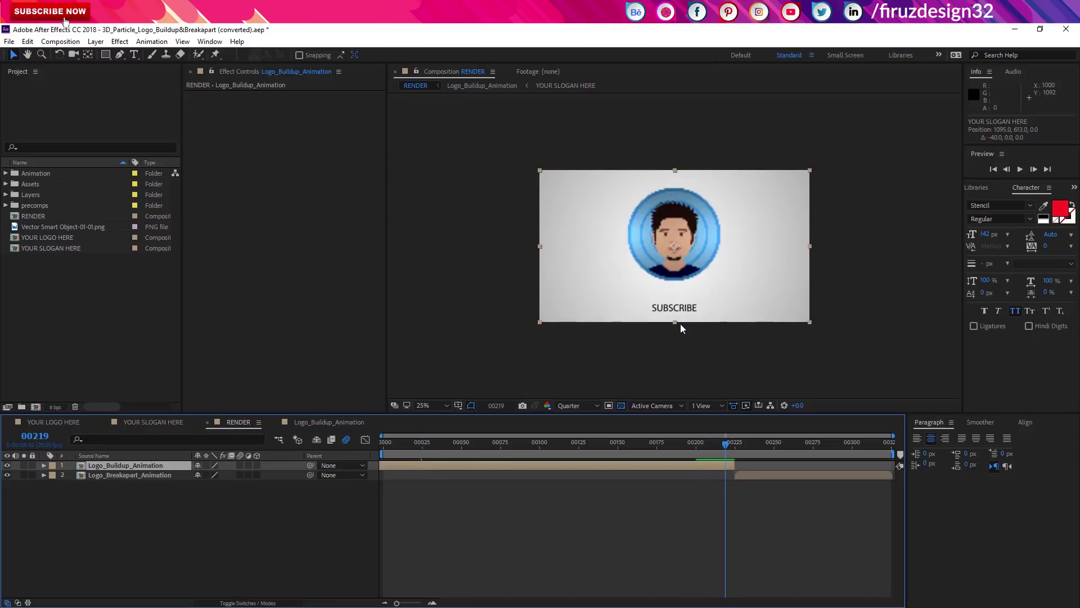
pyautogui.click(46, 426)
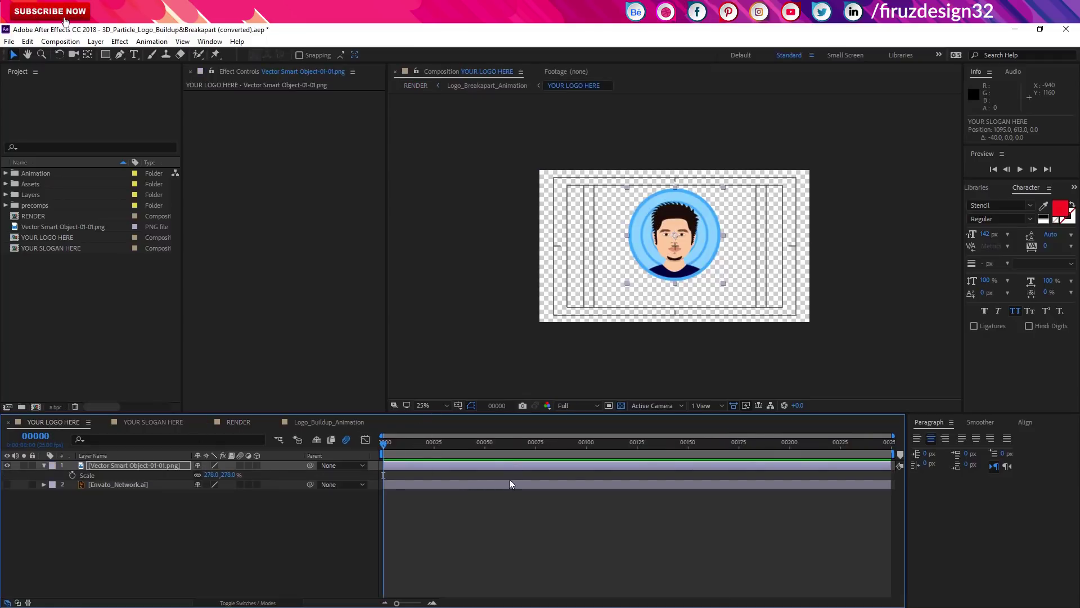
pyautogui.click(156, 423)
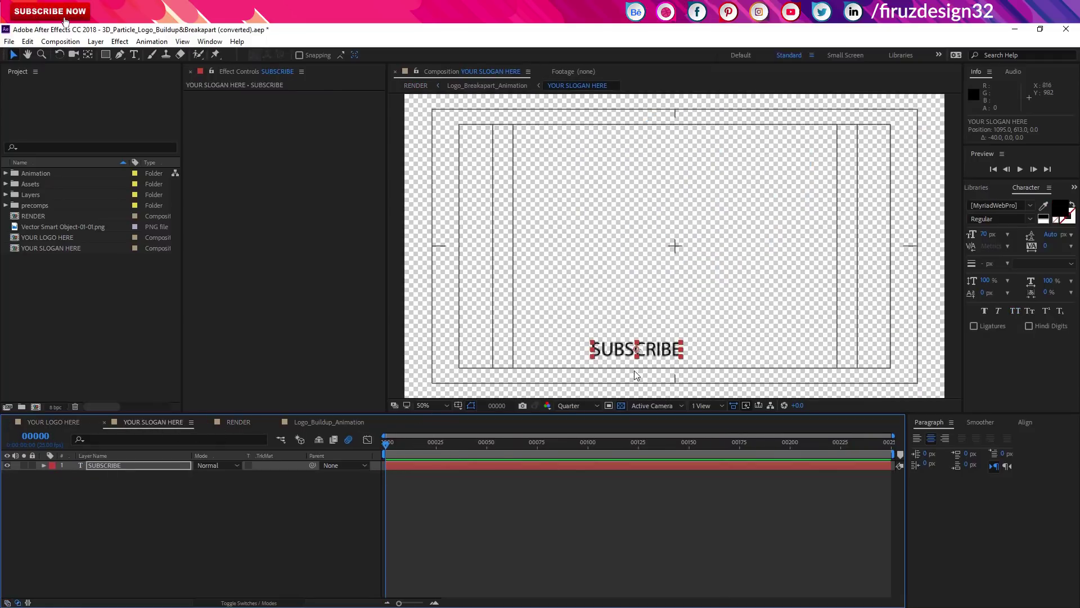
pyautogui.moveTo(655, 350)
pyautogui.mouseDown()
pyautogui.moveTo(652, 305)
pyautogui.moveTo(645, 334)
pyautogui.mouseUp()
pyautogui.click(241, 423)
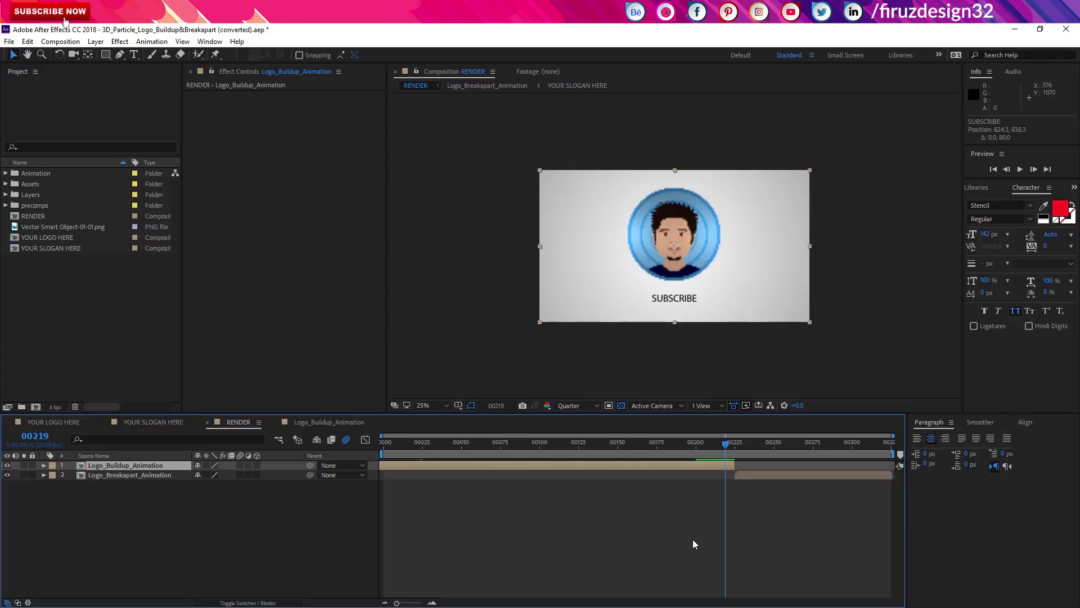
# Add the RENDER composition to the Render Queue
pyautogui.click(307, 515)
pyautogui.click(60, 41)
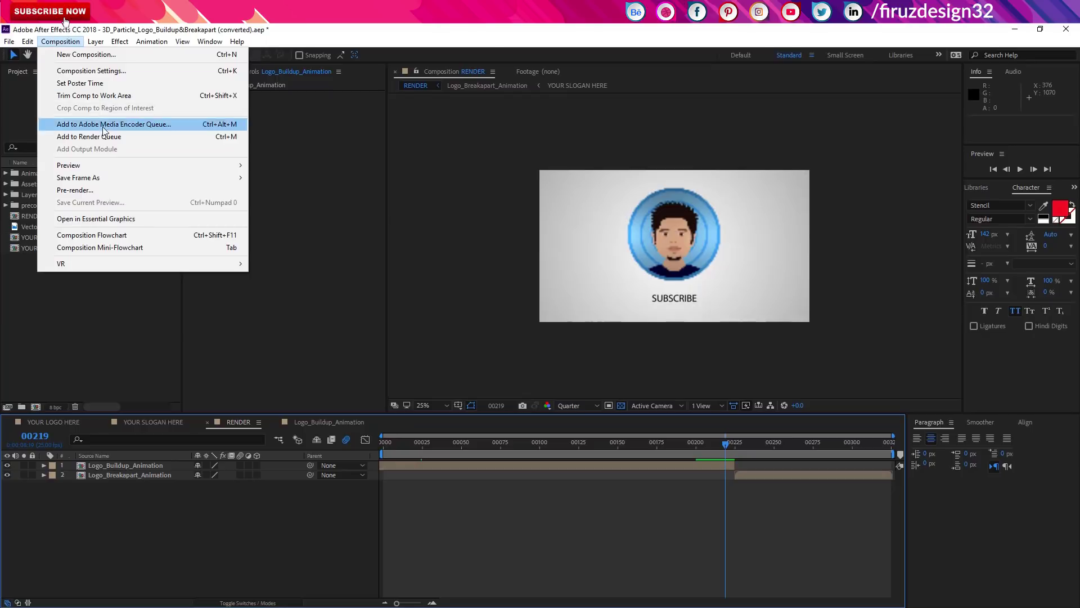
pyautogui.click(104, 137)
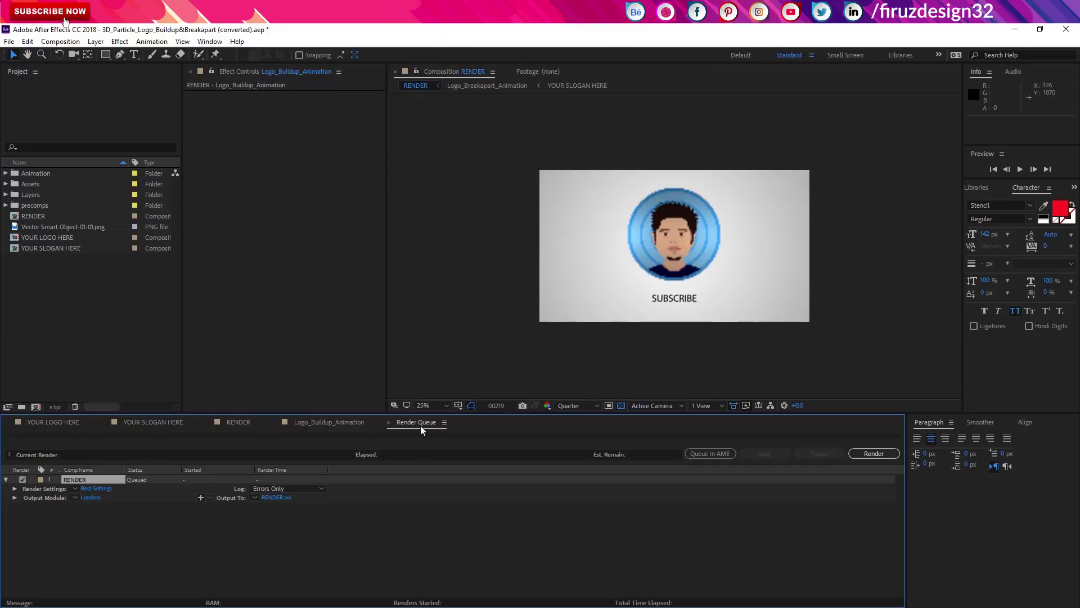
# Set the output module of RENDER to QuickTime format with the H.264 video codec at quality 100
pyautogui.click(89, 498)
pyautogui.click(493, 184)
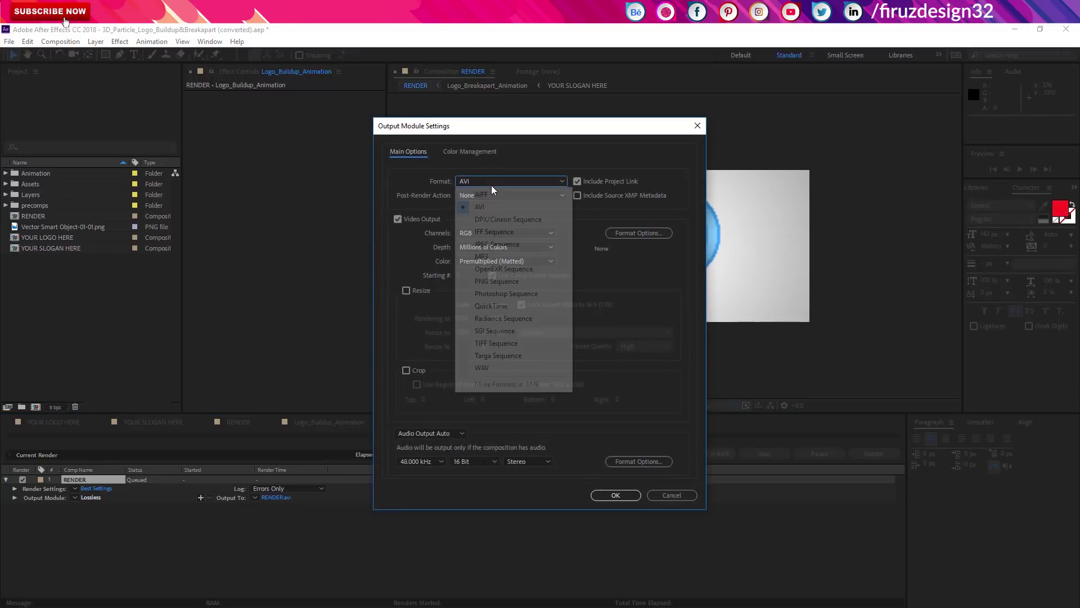
pyautogui.click(491, 306)
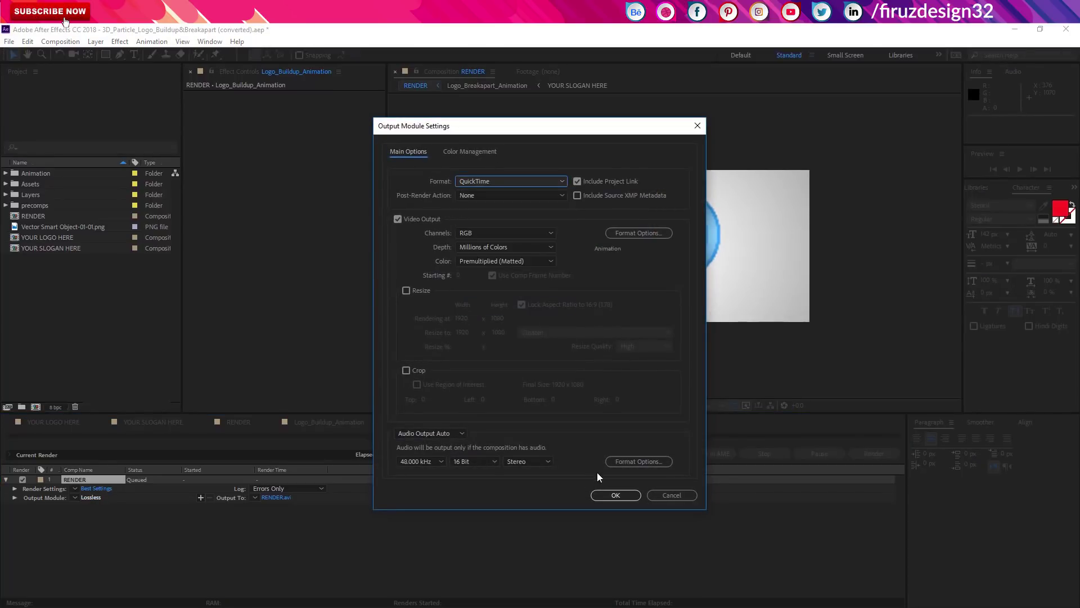
pyautogui.click(645, 233)
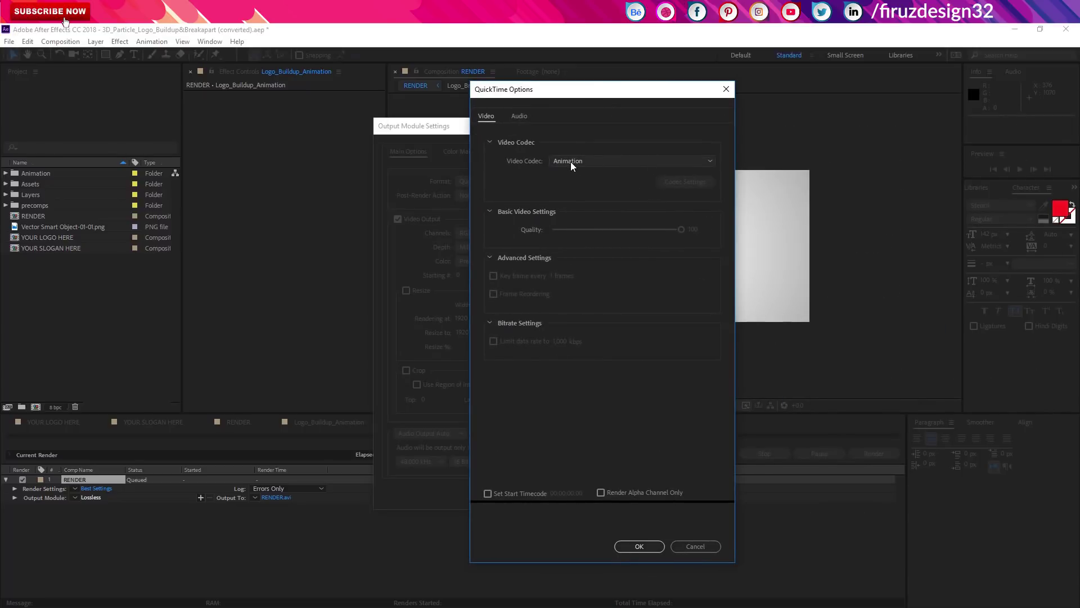
pyautogui.click(572, 163)
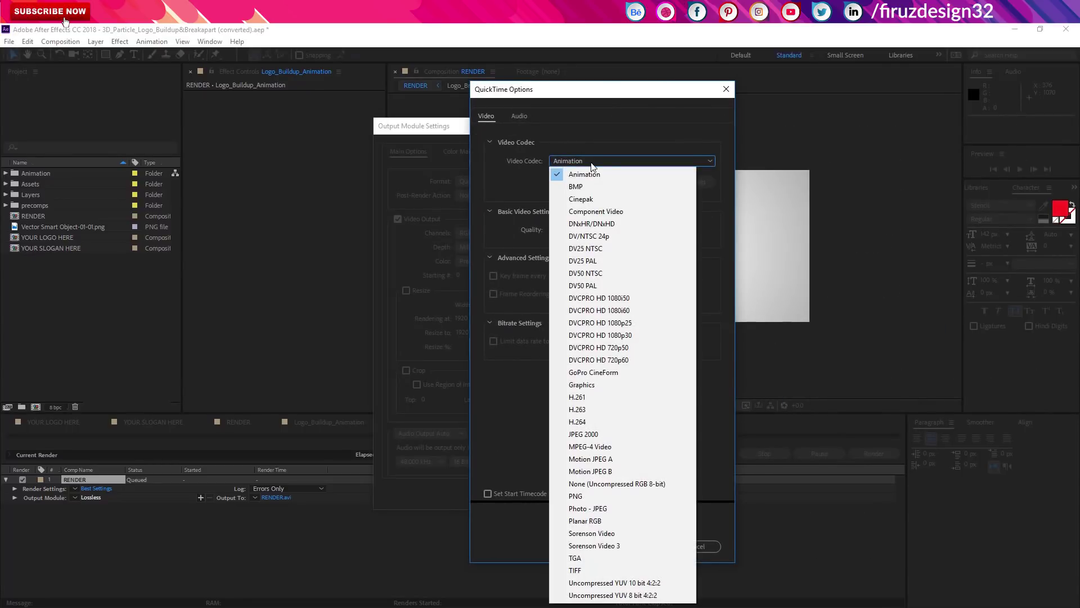
pyautogui.click(593, 422)
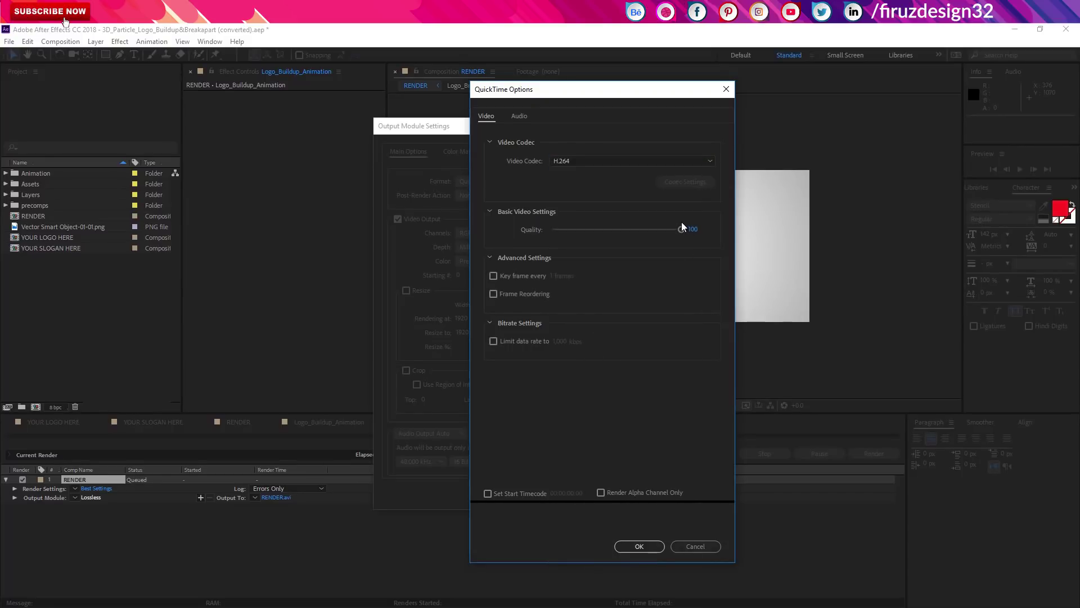
pyautogui.moveTo(682, 231)
pyautogui.mouseDown()
pyautogui.moveTo(653, 236)
pyautogui.moveTo(687, 241)
pyautogui.mouseUp()
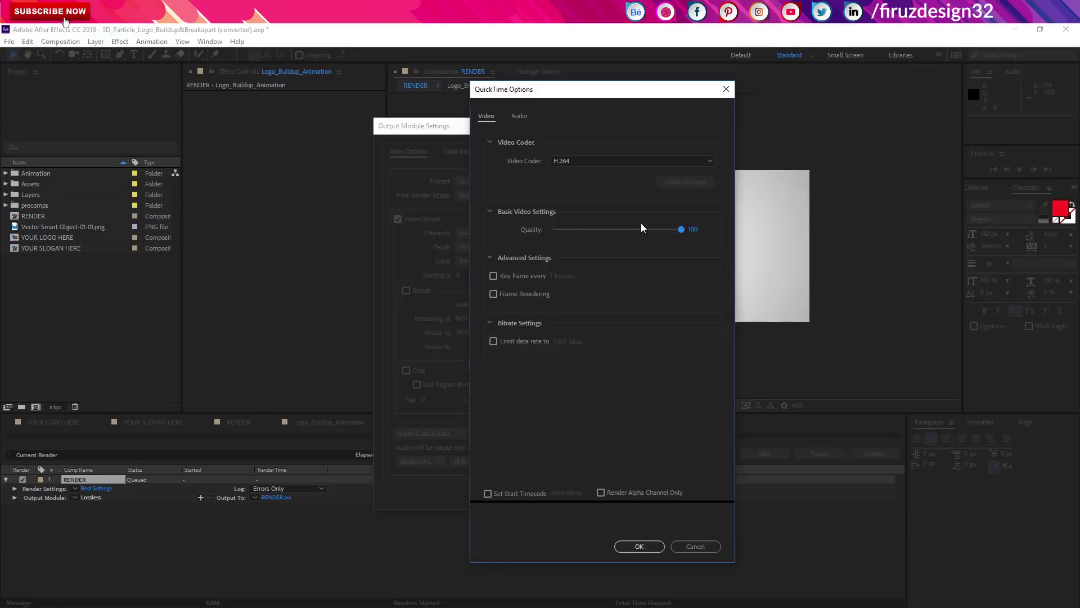
pyautogui.click(640, 546)
pyautogui.click(620, 495)
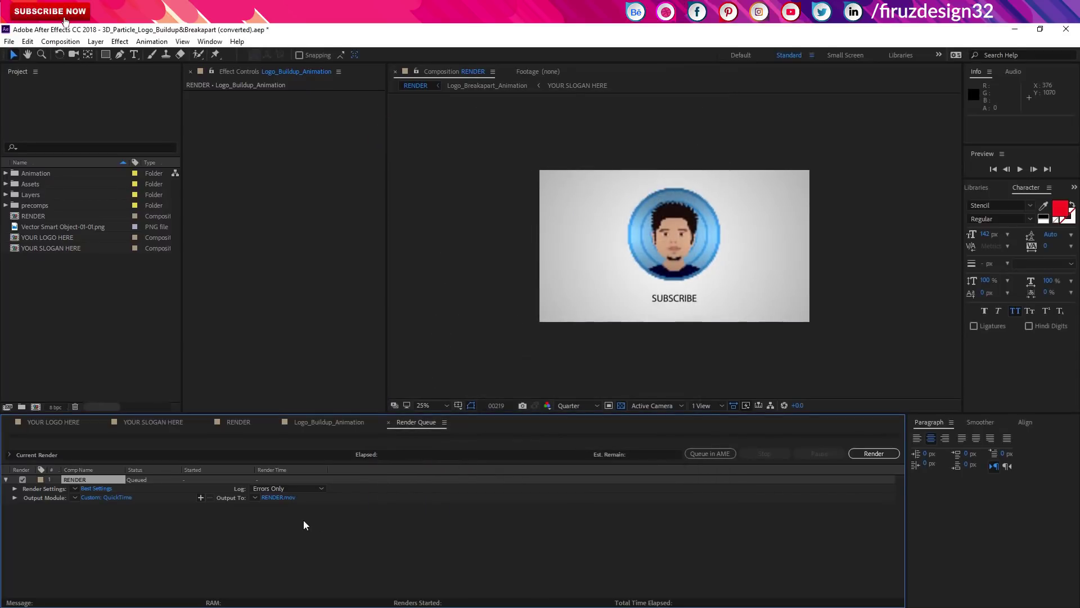
# Set the output file to RENDER.mov on the Desktop and start the render
pyautogui.click(269, 501)
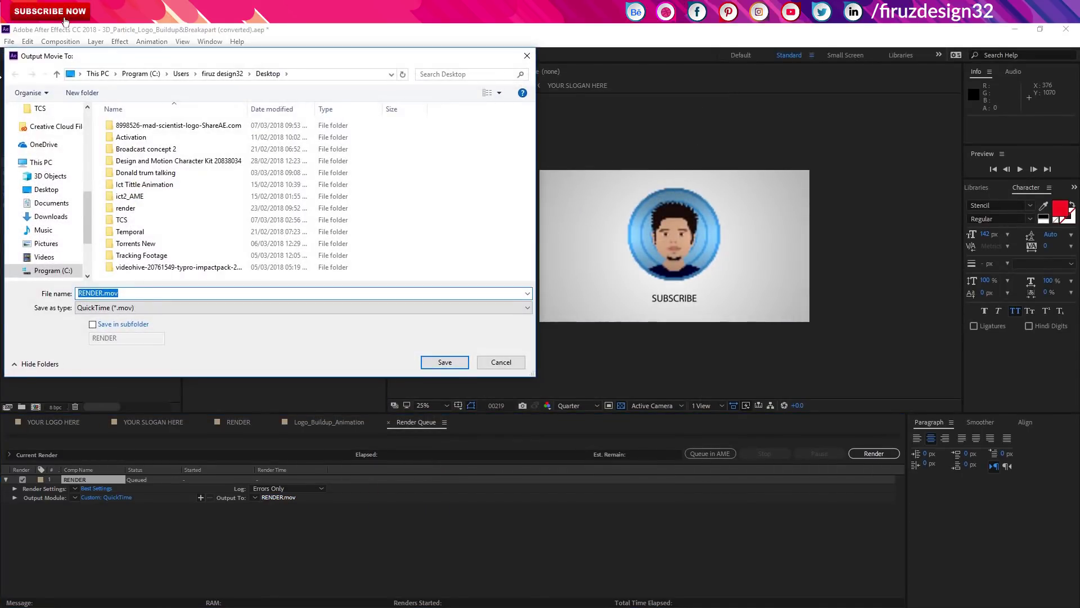
pyautogui.scroll(4, 41, 139)
pyautogui.click(46, 131)
pyautogui.click(445, 362)
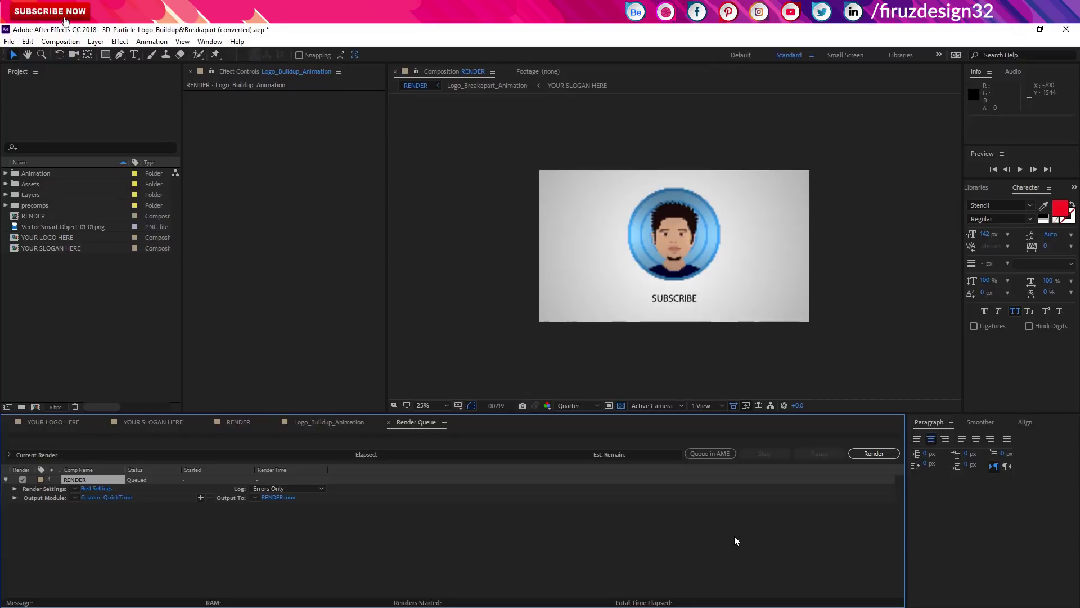
pyautogui.click(886, 449)
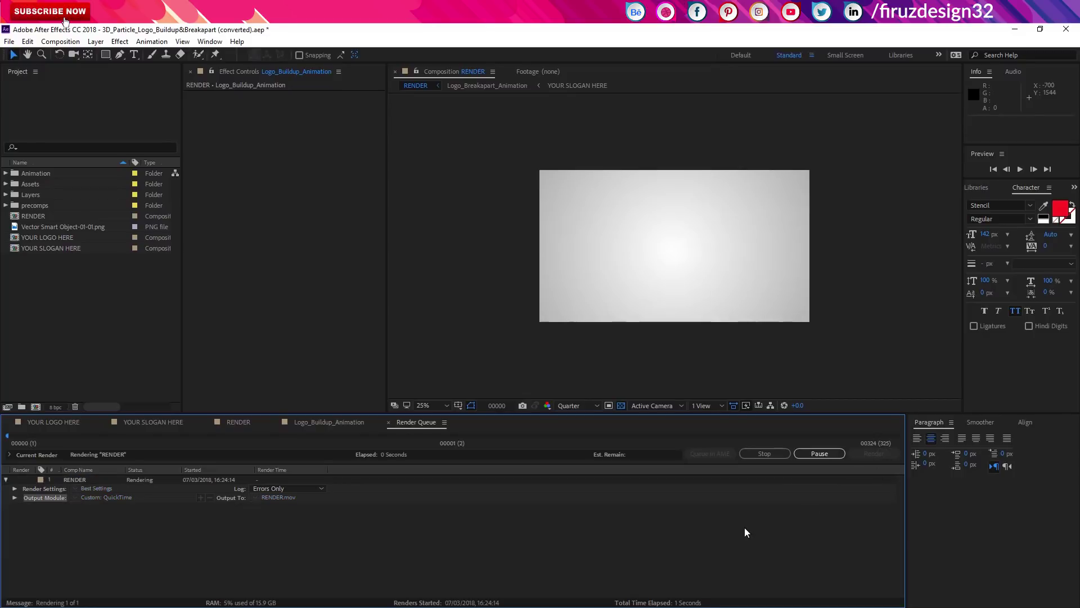